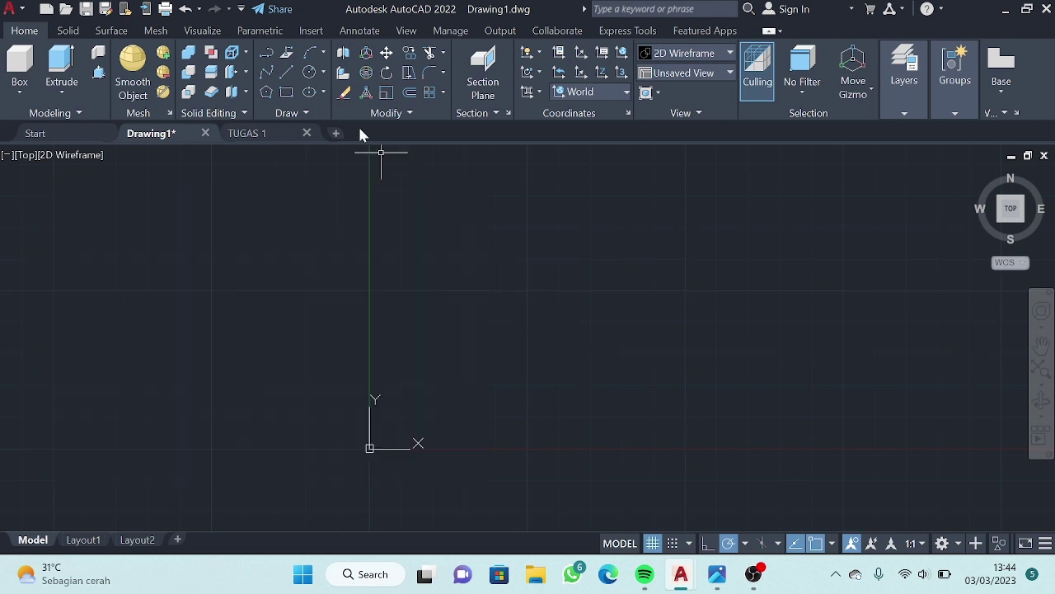
Start a line with its first point at the origin 0,0.
left_click(288, 73)
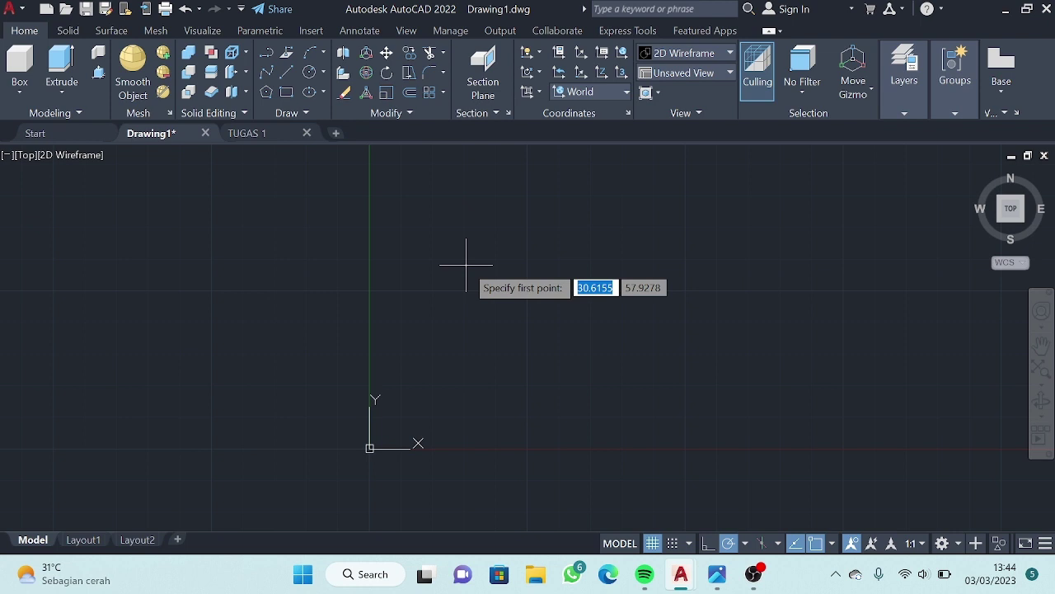
type("0")
key("Tab")
type("0")
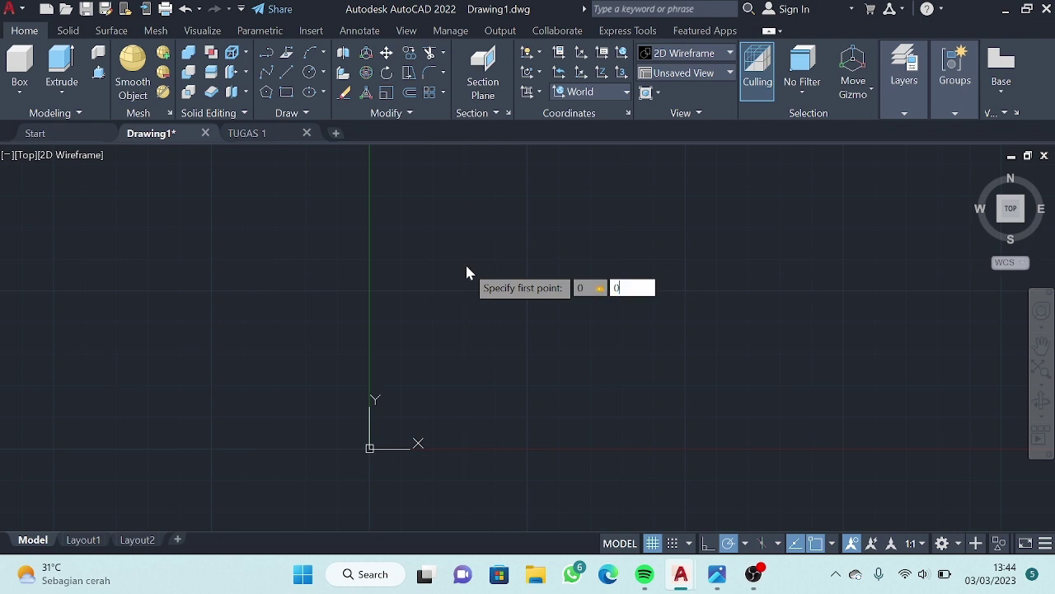
key("Return")
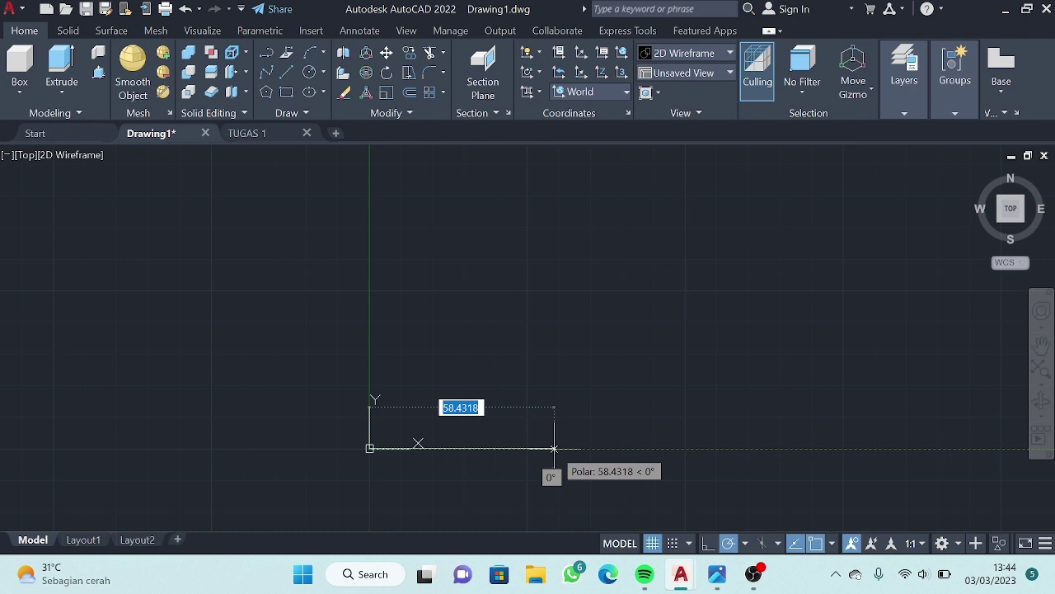
Draw the box sides 100, 70, 100 and 70 to close the rectangle.
type("100")
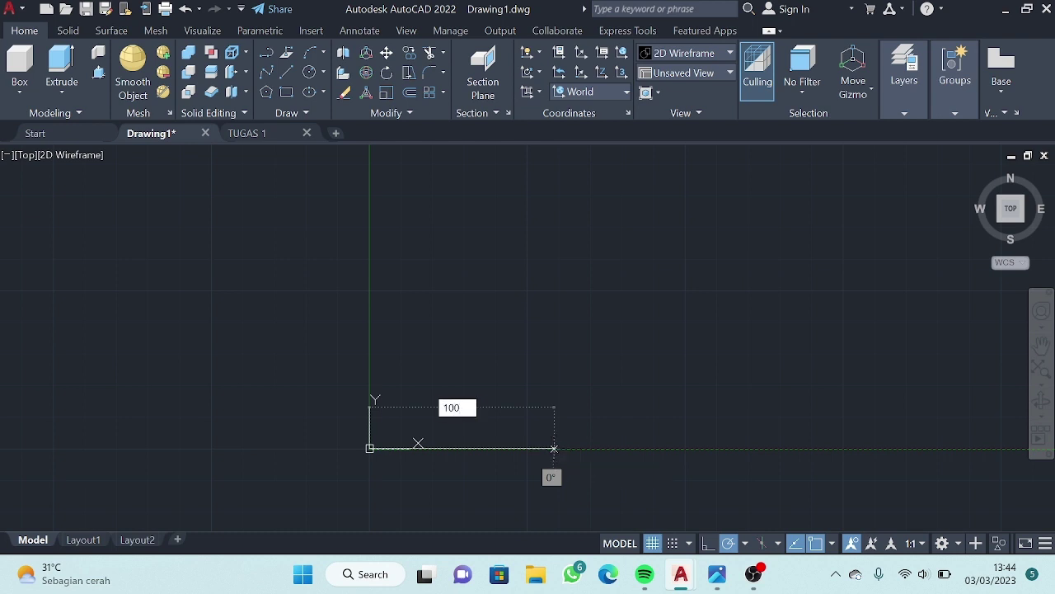
key("Return")
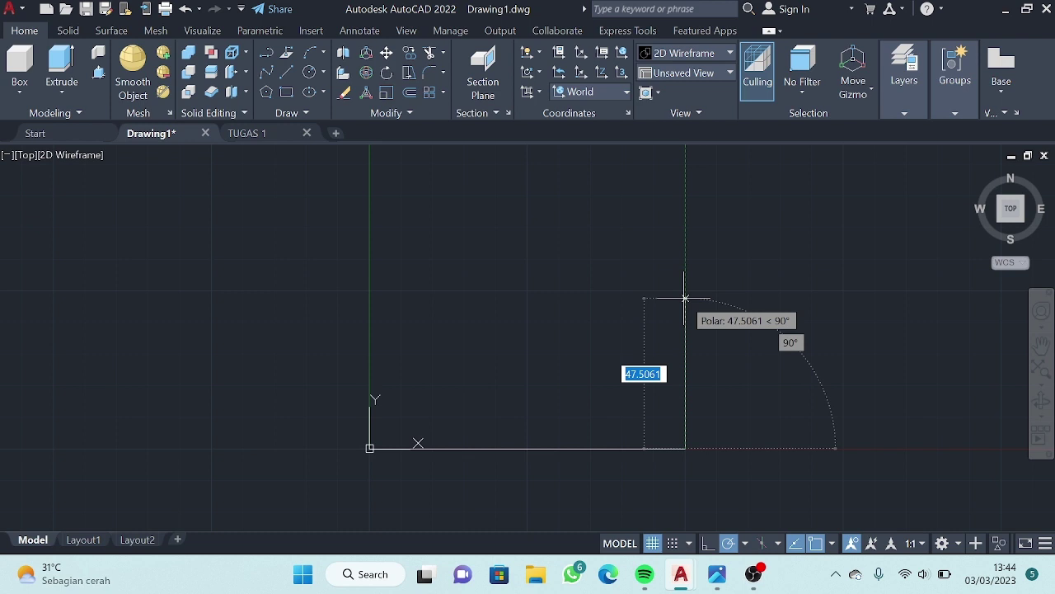
type("70")
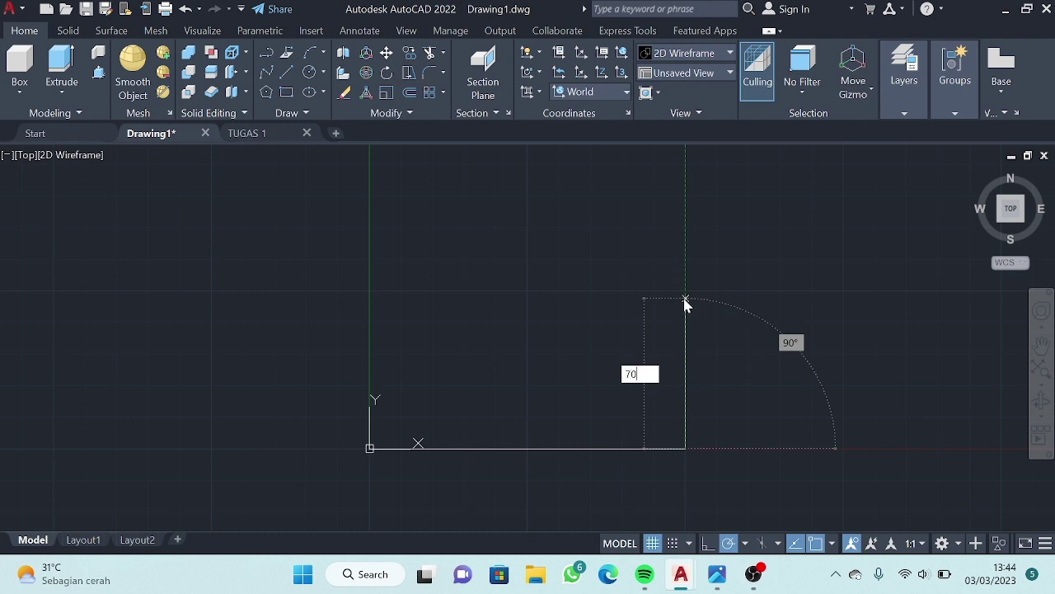
key("Return")
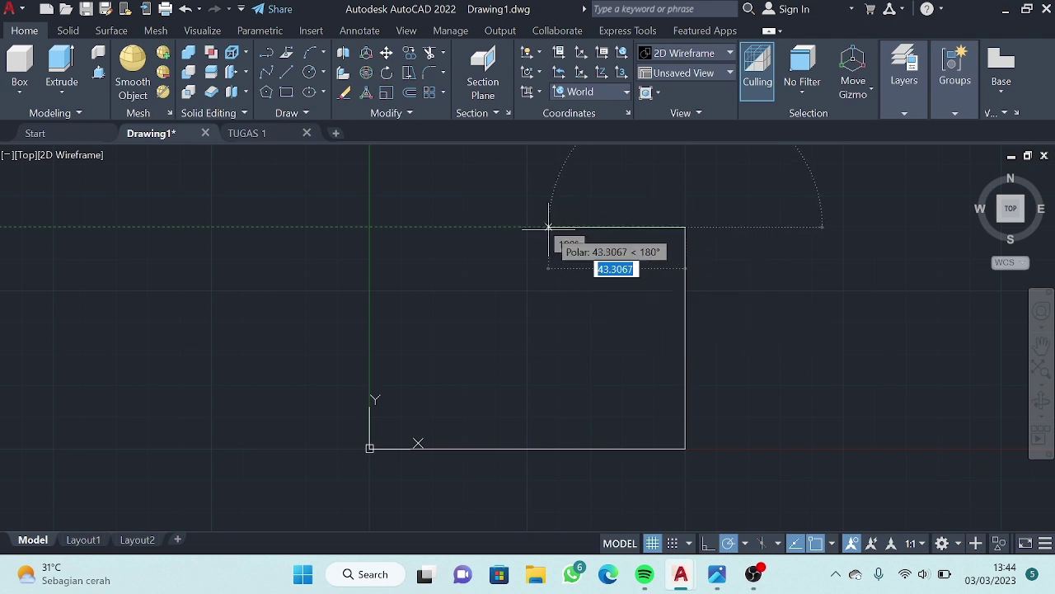
type("1")
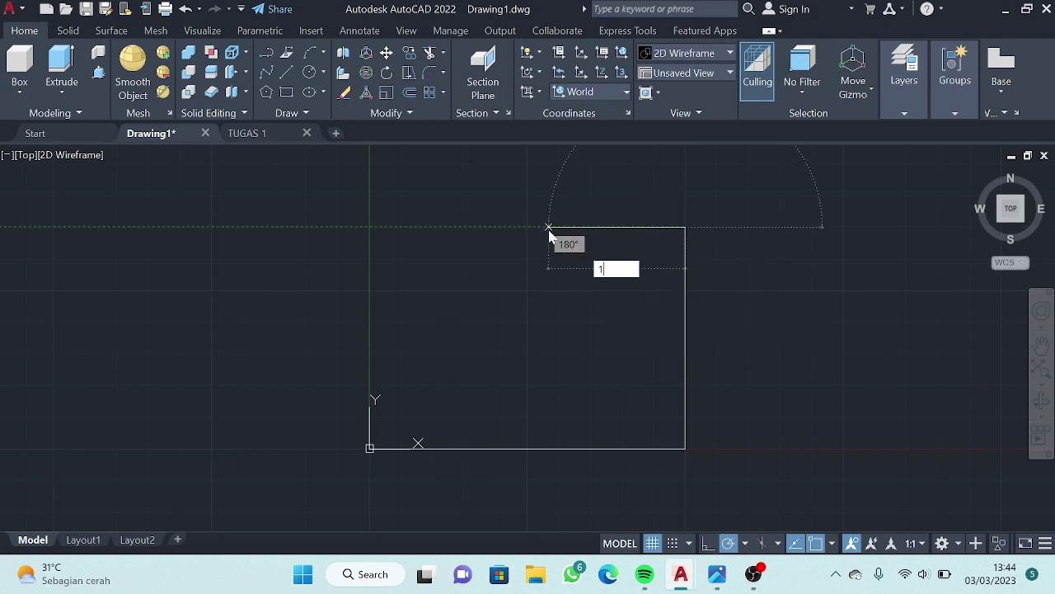
type("00")
key("Return")
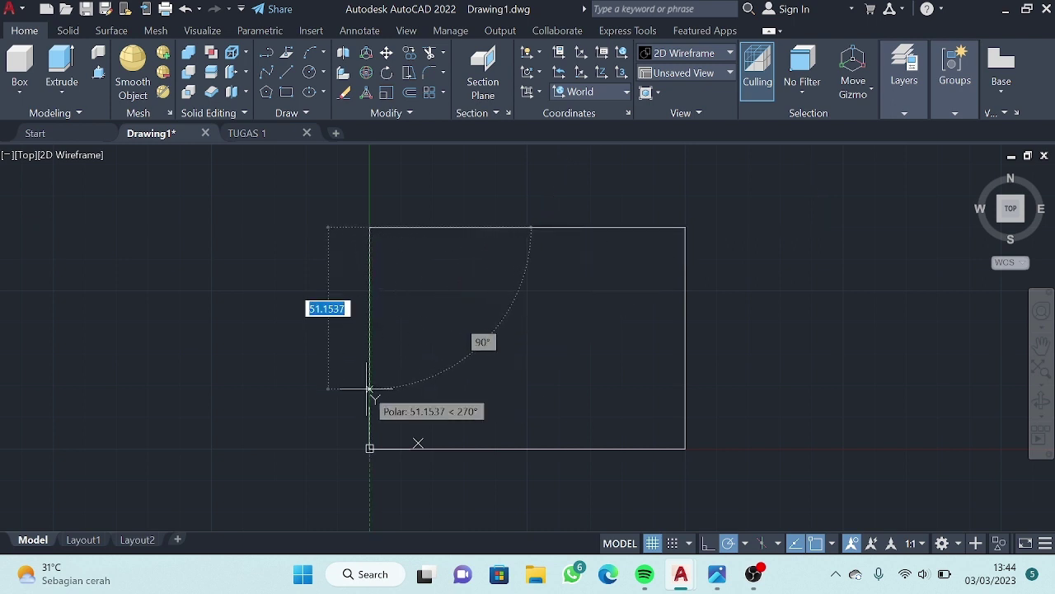
type("7")
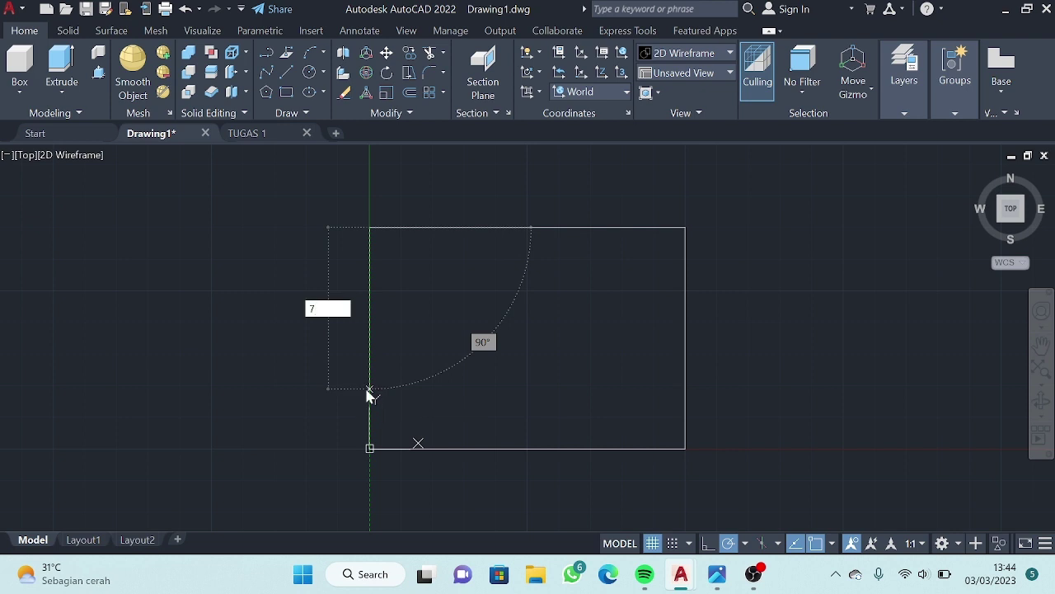
type("0")
key("Return")
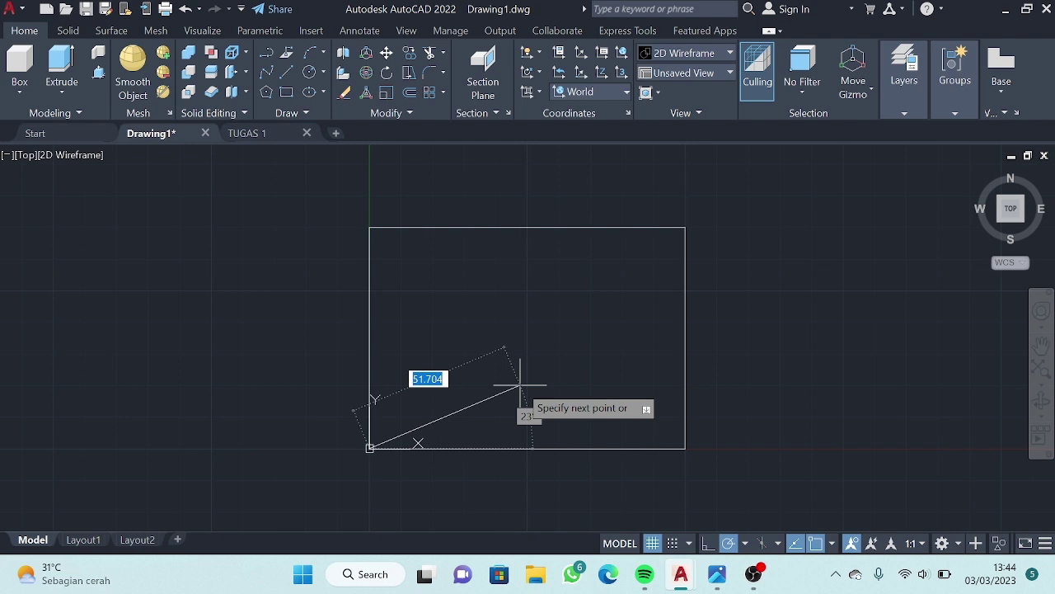
key("Escape")
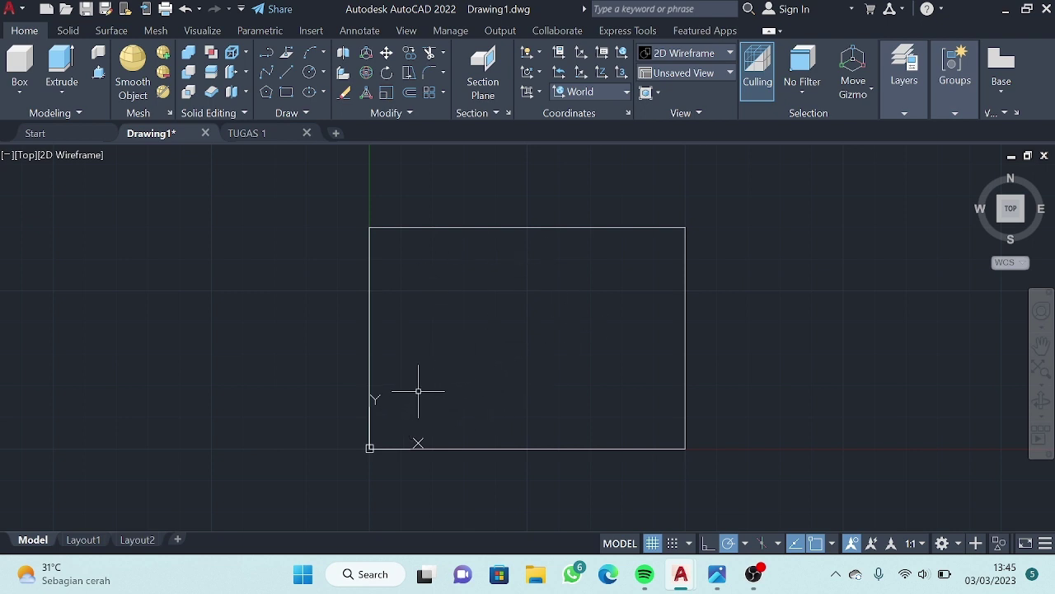
Start a new line at 20,20 with a 40-unit bottom edge and 40-unit right edge.
left_click(291, 70)
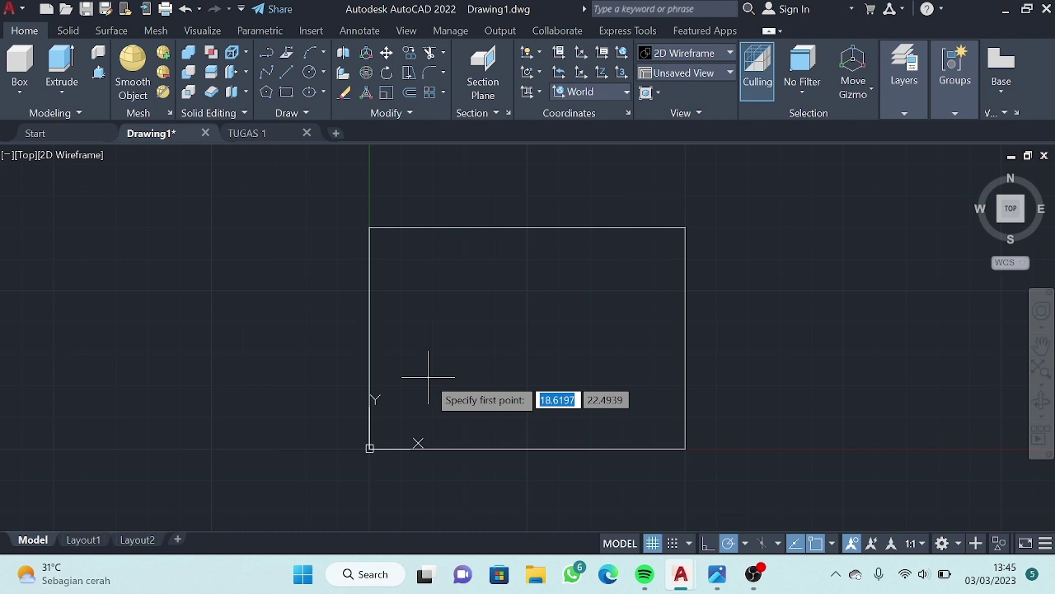
type("20")
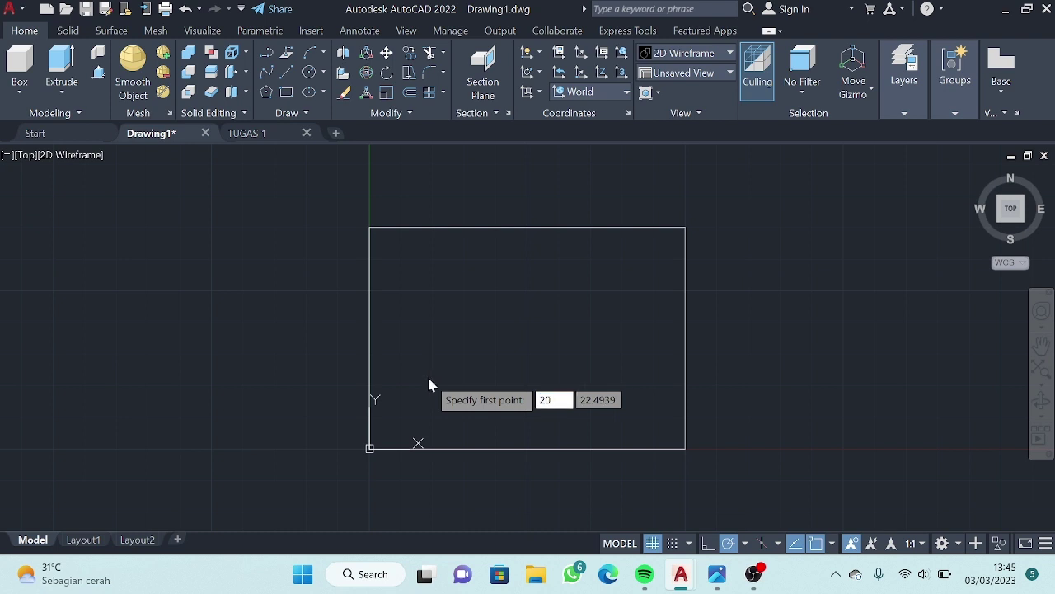
key("Tab")
type("20")
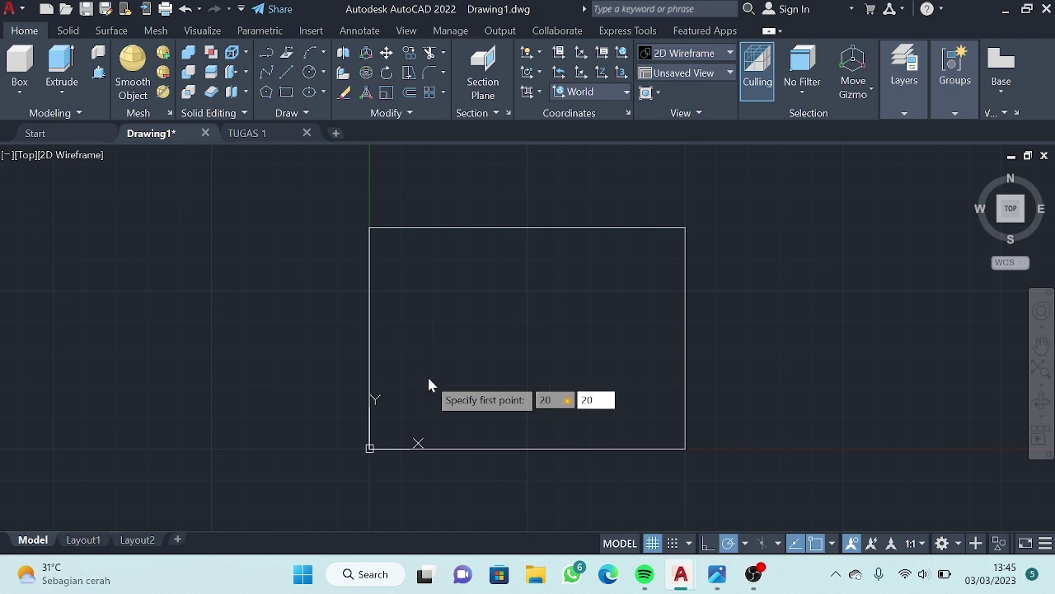
key("Return")
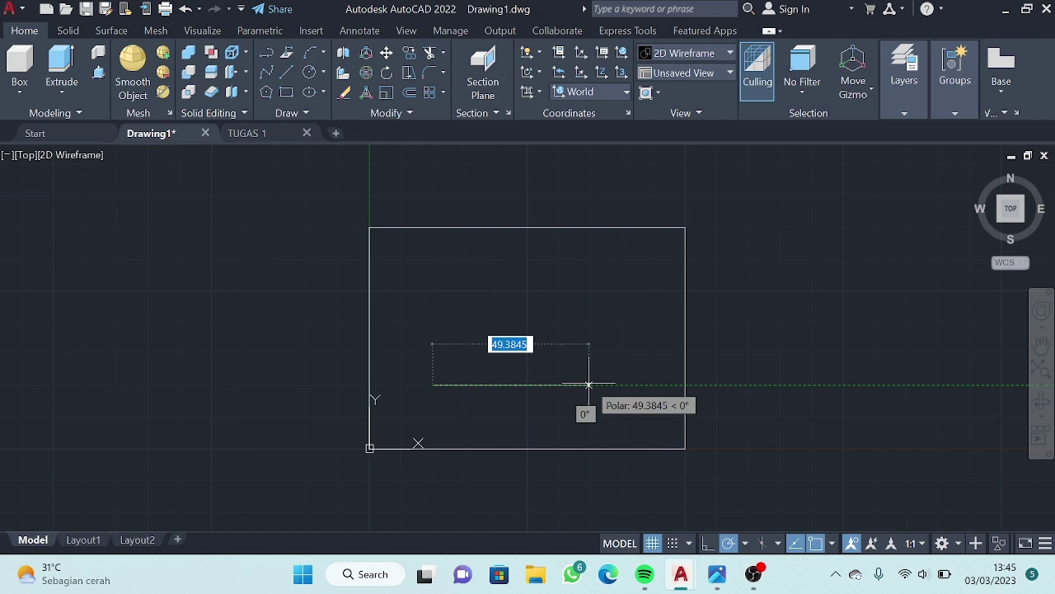
type("40")
key("Return")
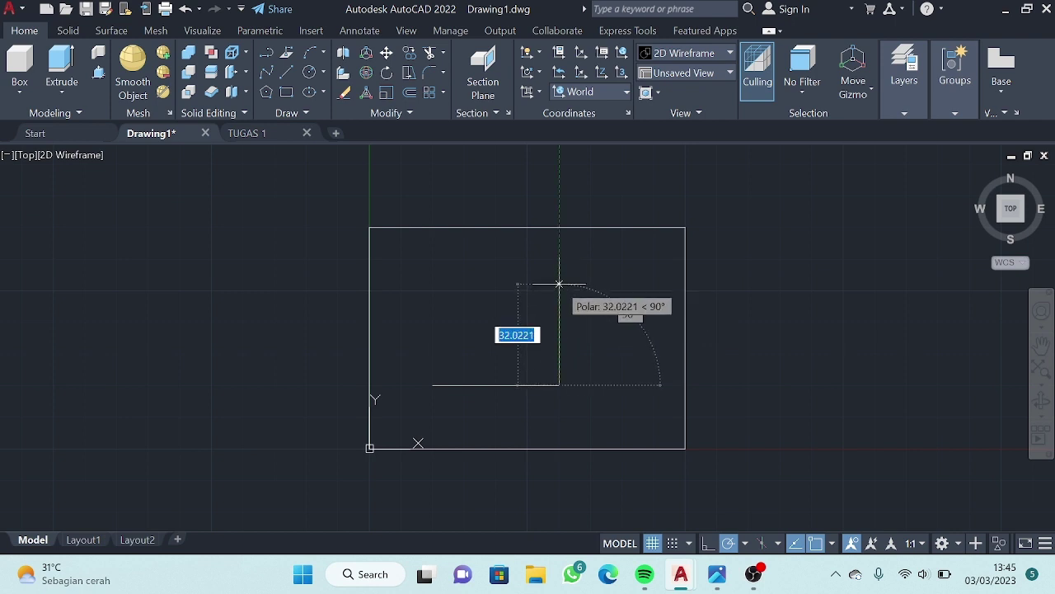
type("40")
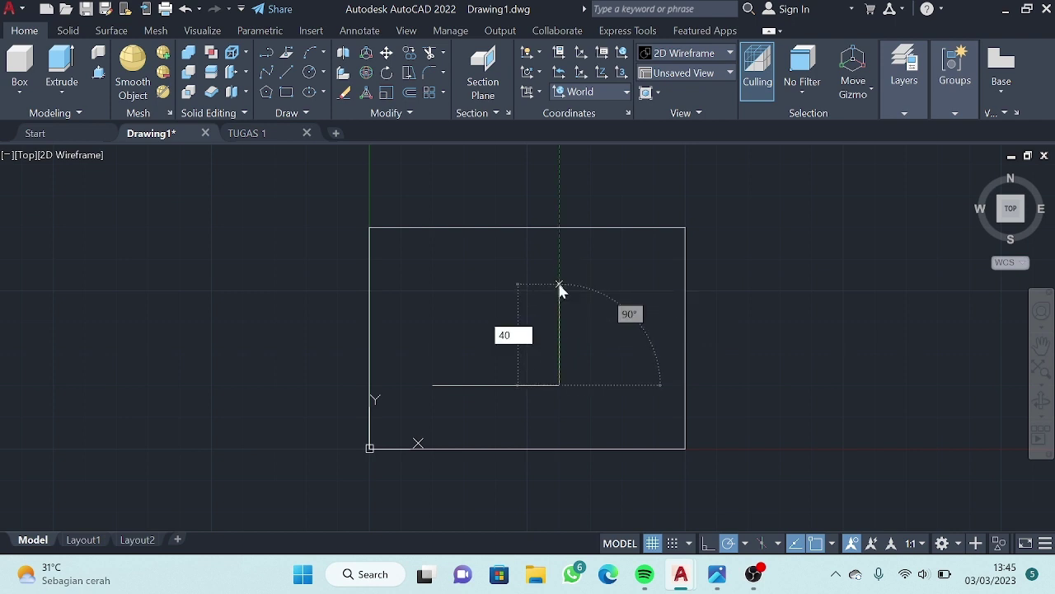
key("Return")
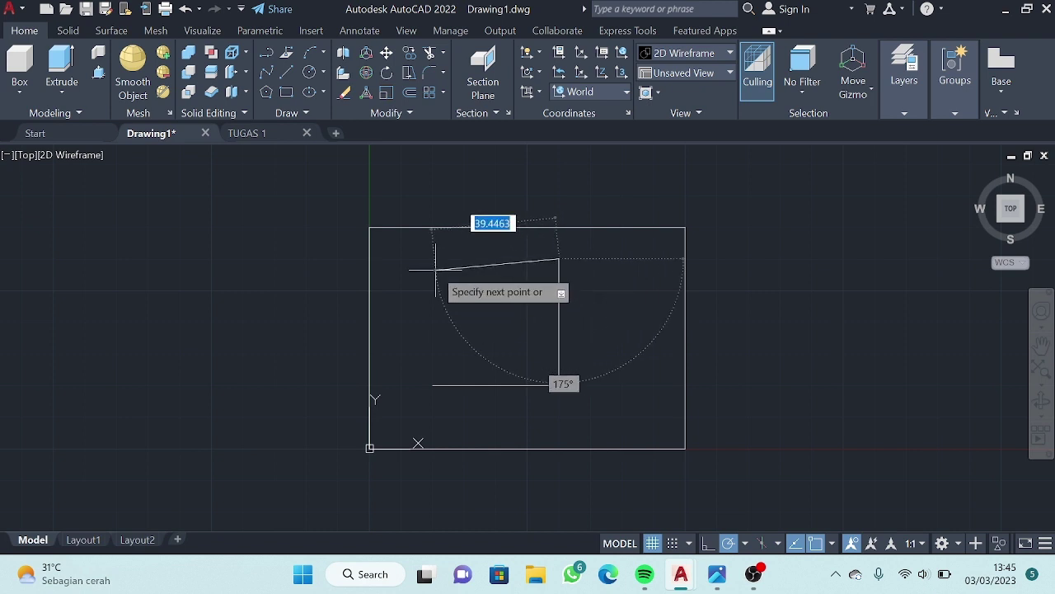
Finish the L with a 20 top edge, 20 drop, 18 leftward step and 20 left edge.
type("2")
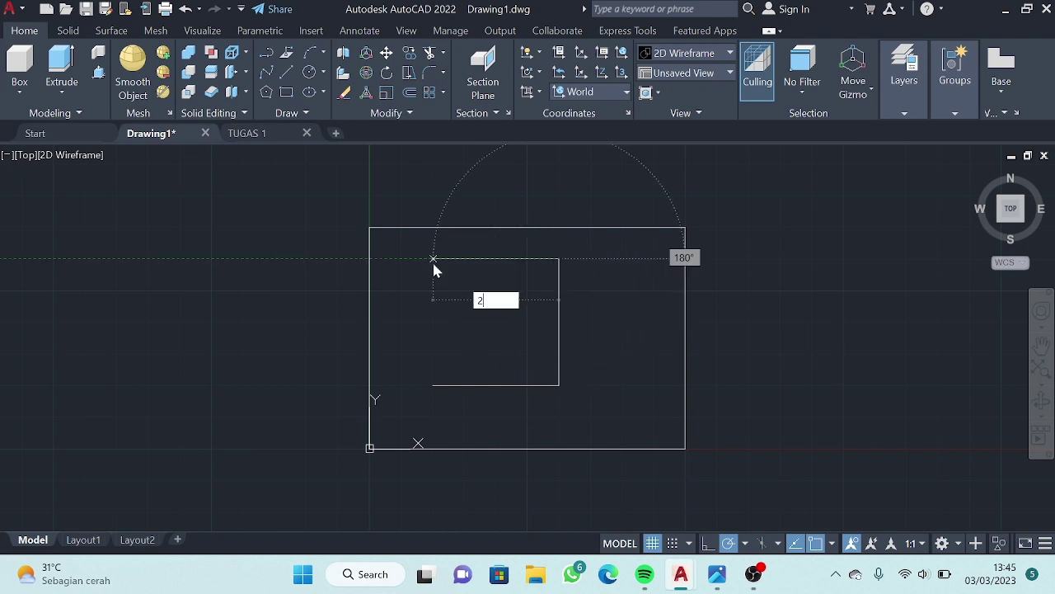
type("0")
key("Return")
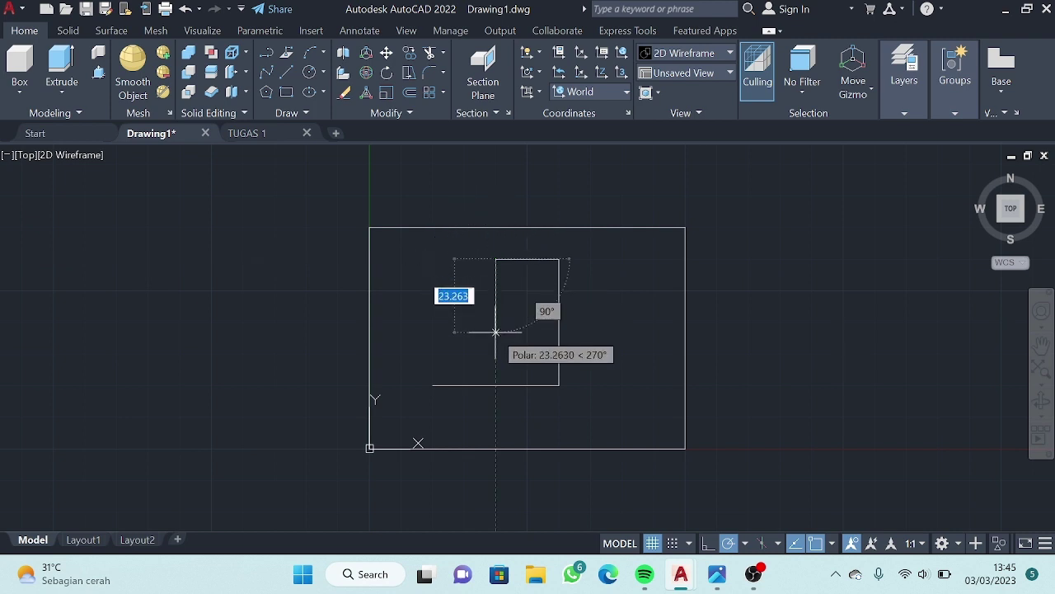
type("20")
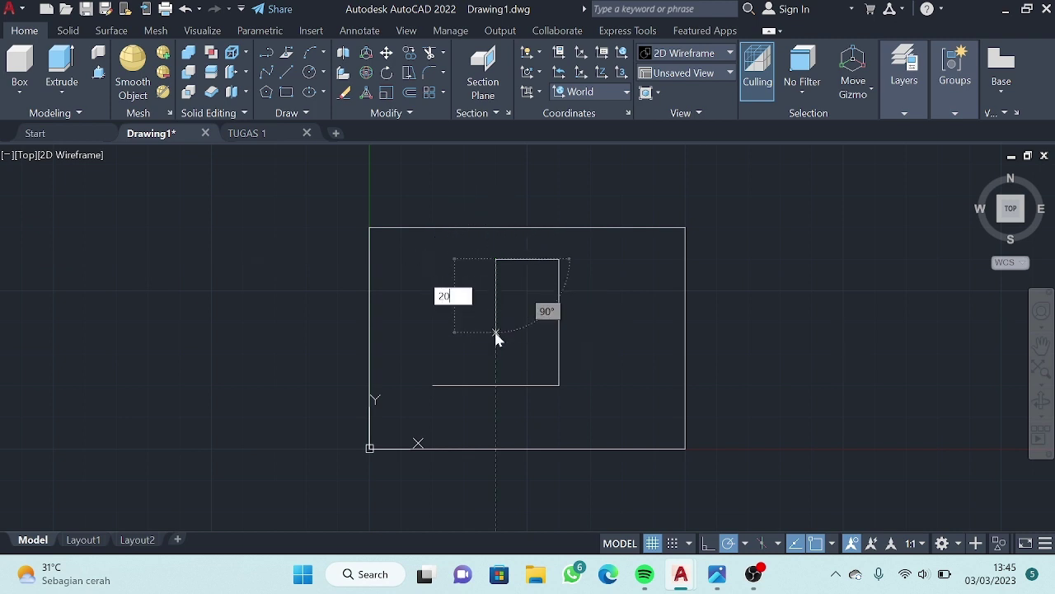
key("Return")
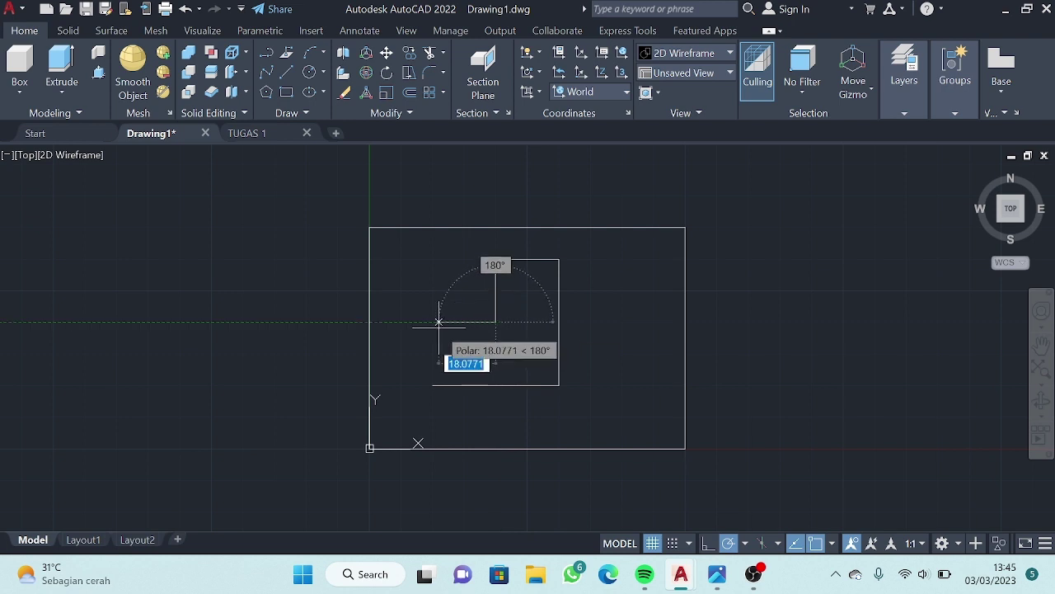
type("18")
key("Return")
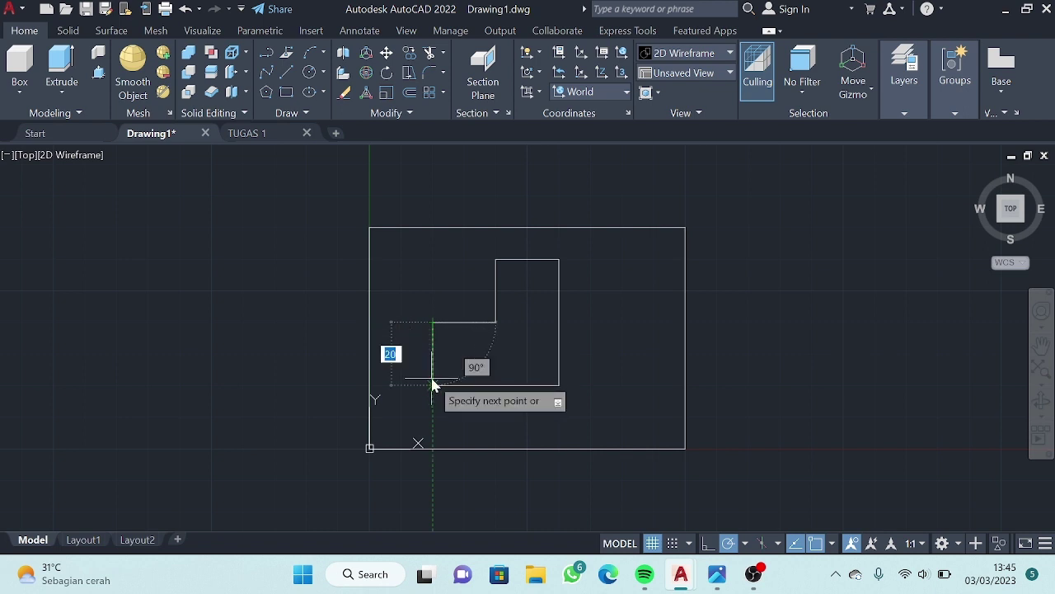
type("20")
key("Return")
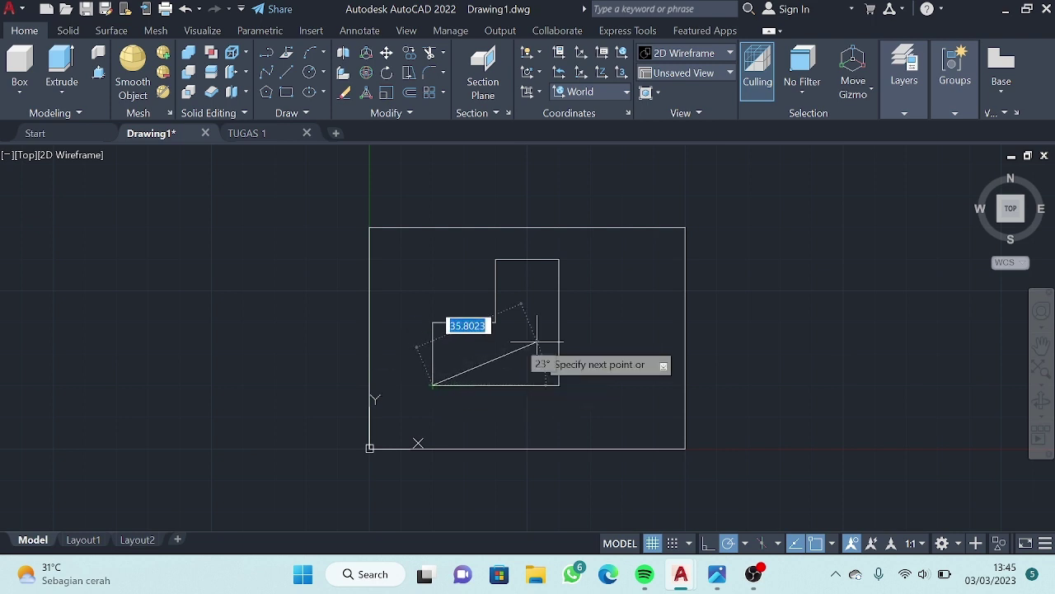
key("Escape")
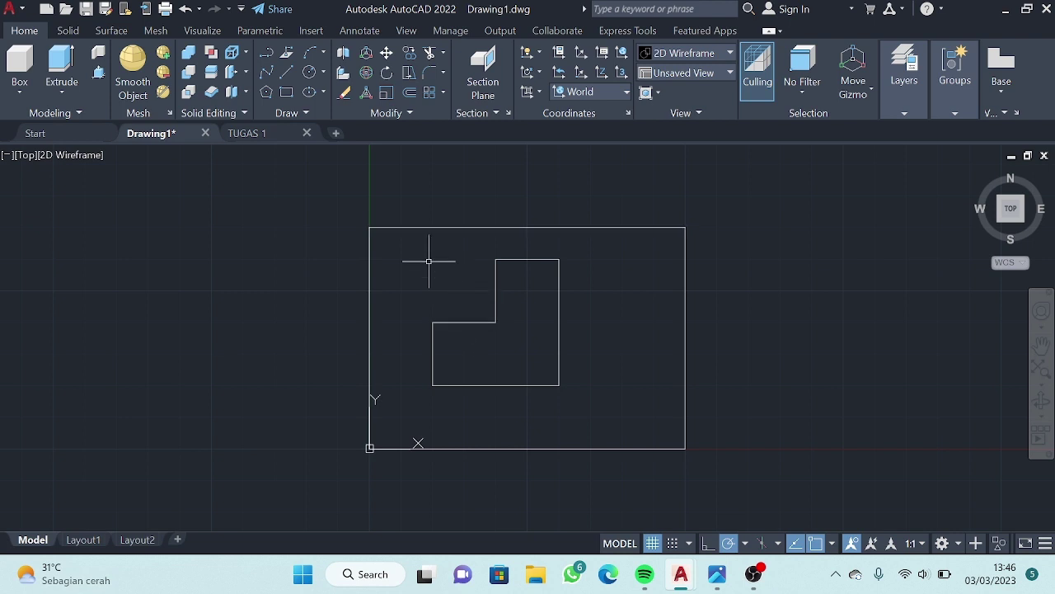
Set ISO-25's primary unit precision to 0.0 and make it the current dimension style.
left_click(368, 31)
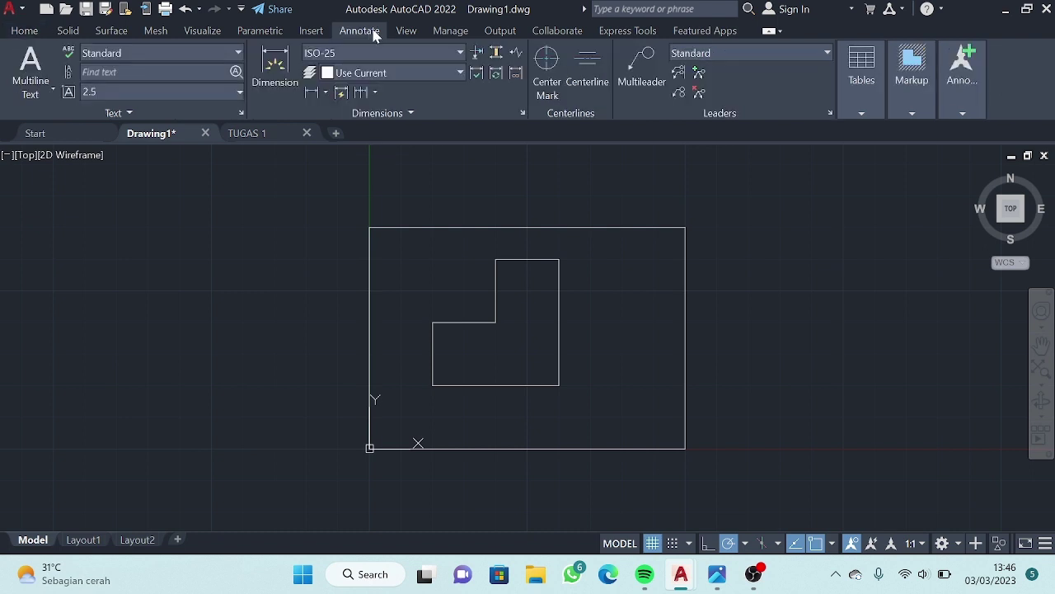
left_click(523, 114)
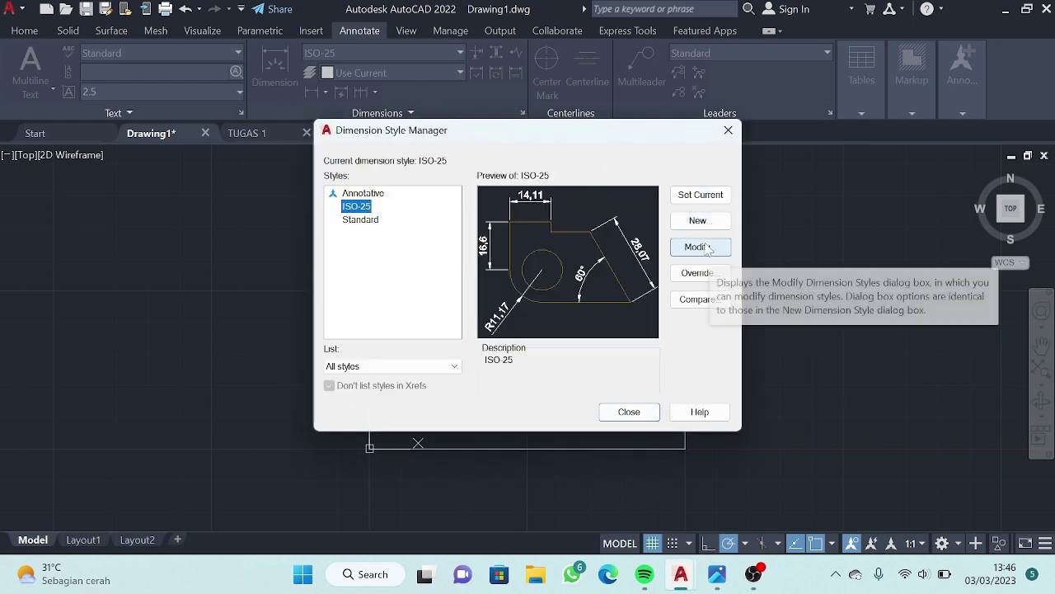
left_click(705, 247)
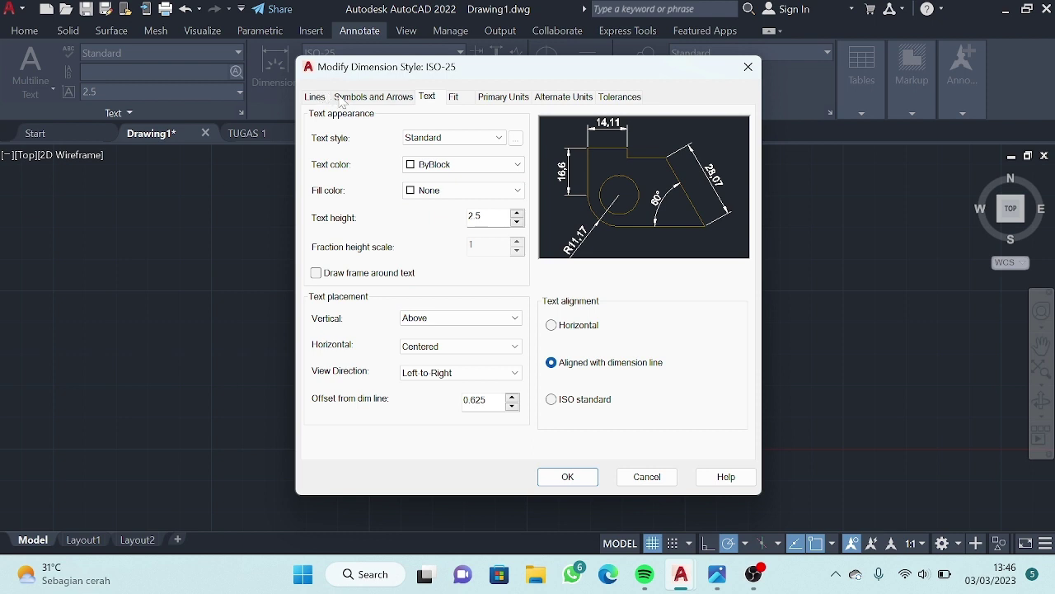
left_click(358, 98)
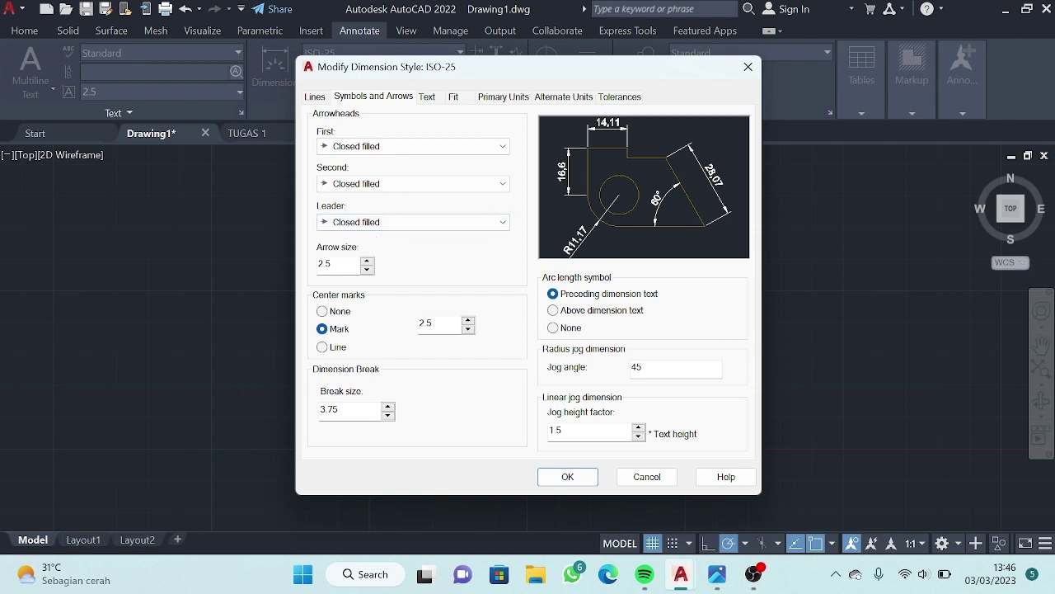
left_click(426, 98)
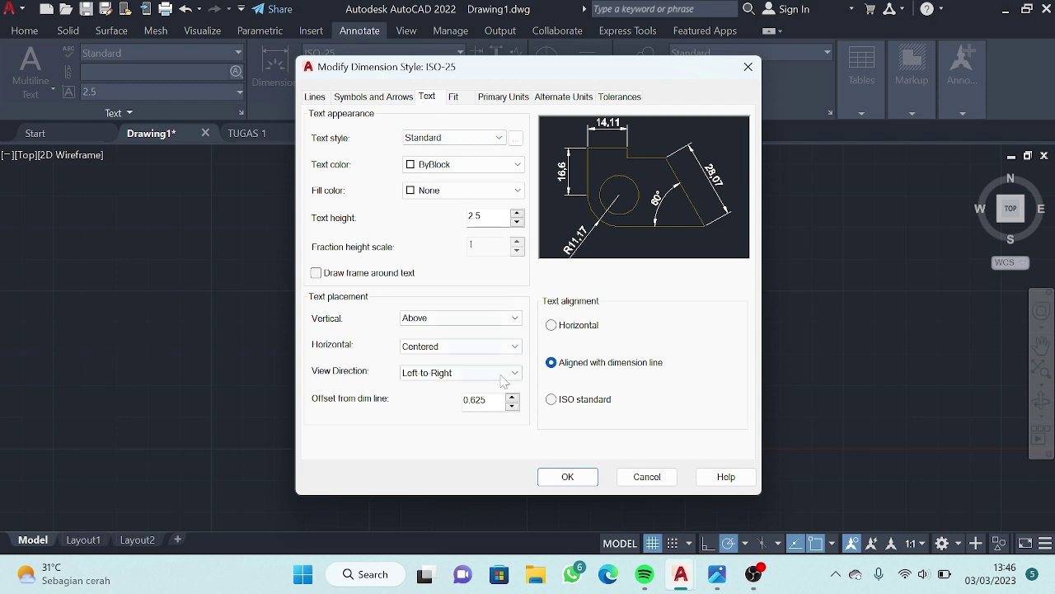
left_click(452, 101)
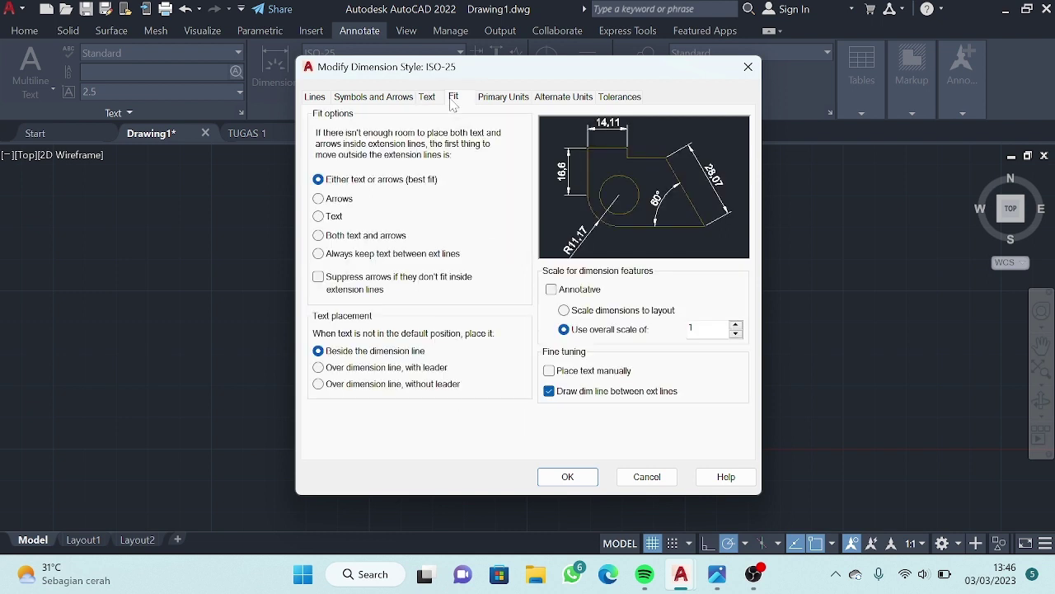
left_click(507, 100)
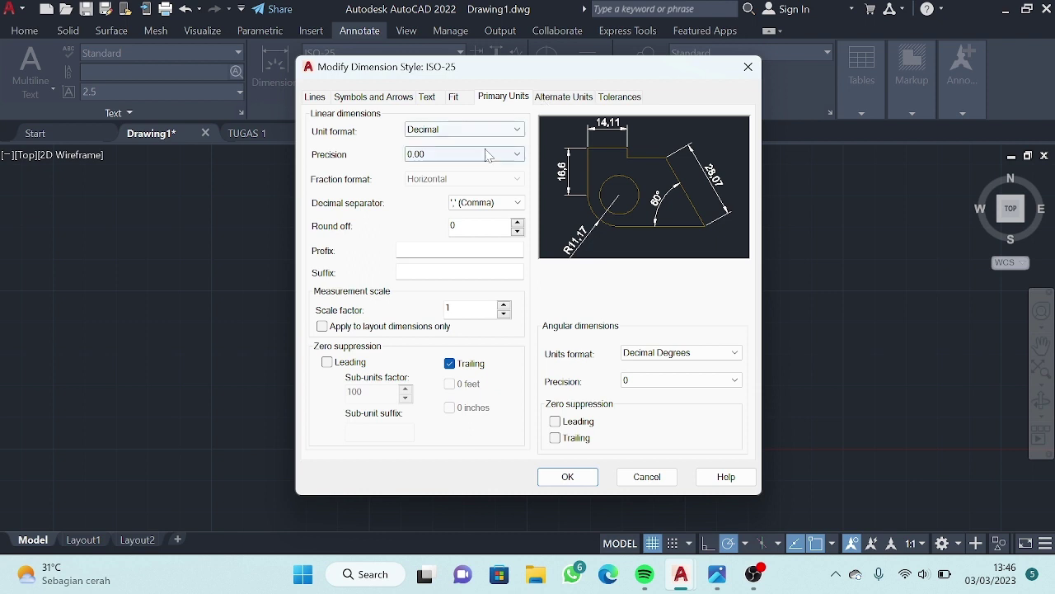
left_click(487, 155)
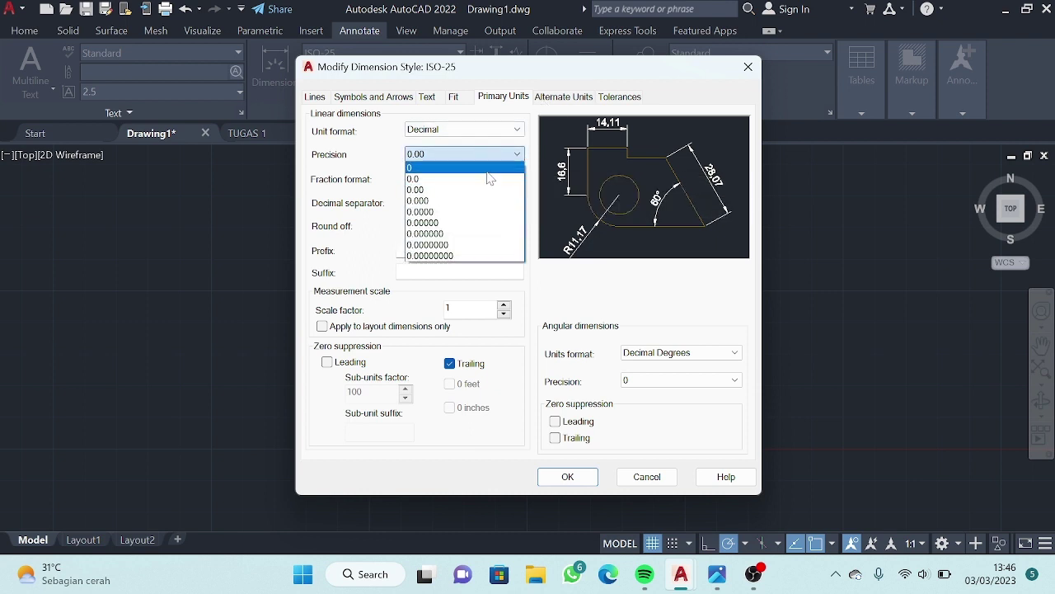
left_click(490, 180)
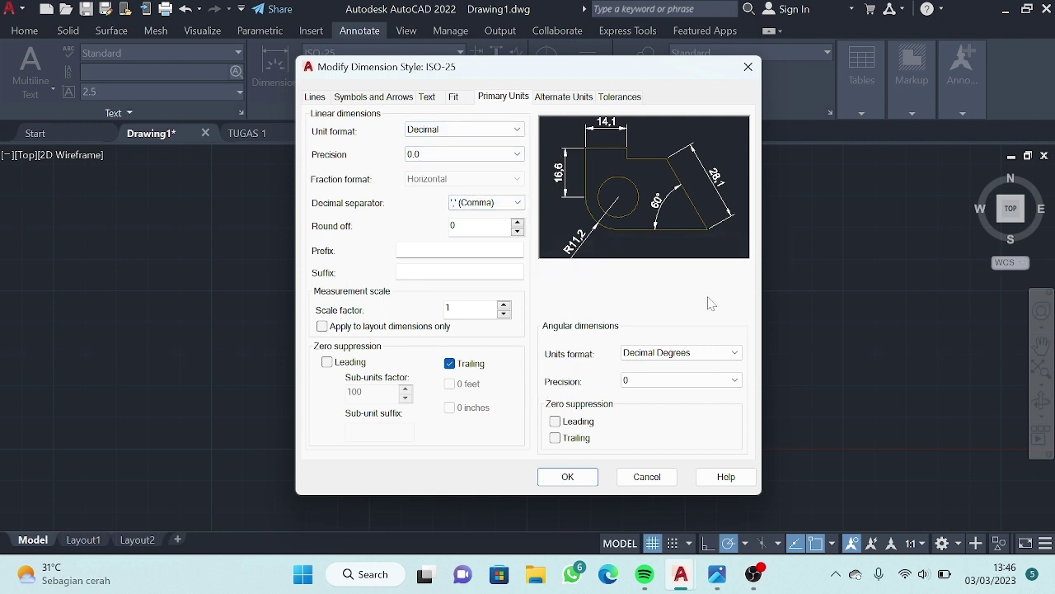
left_click(579, 478)
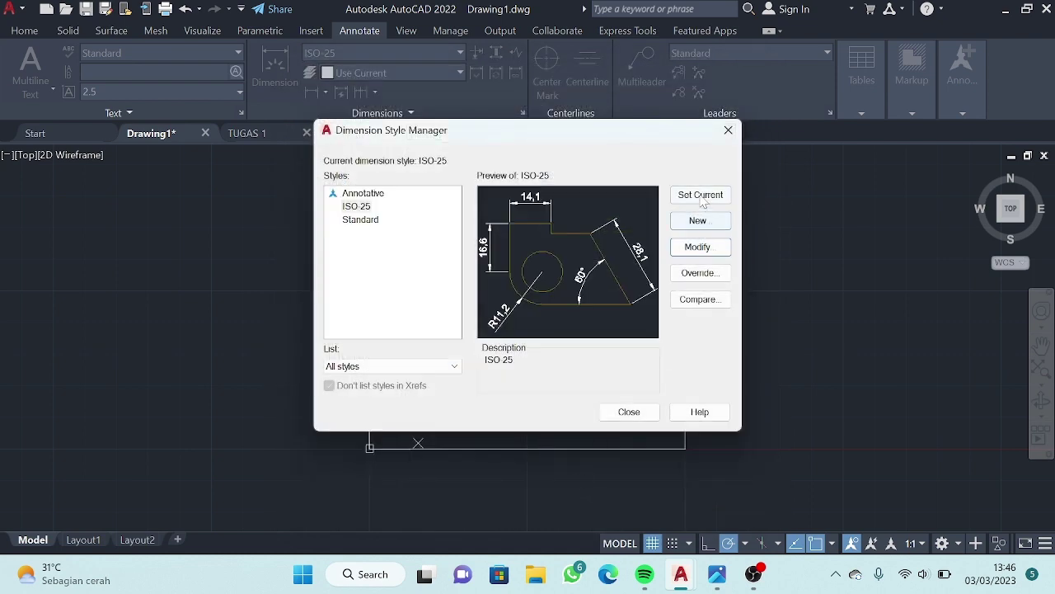
left_click(701, 198)
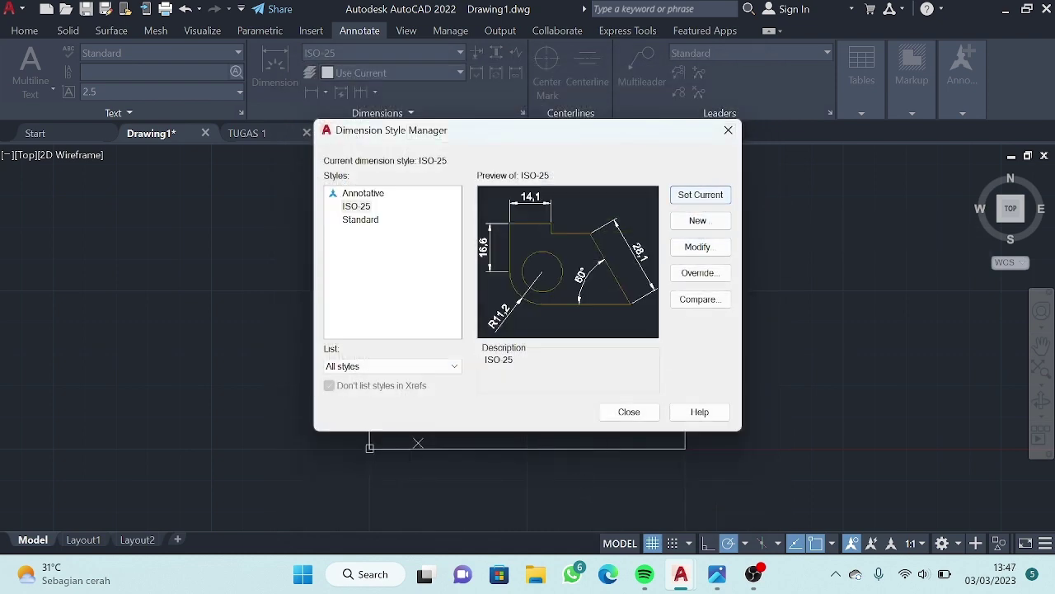
left_click(630, 411)
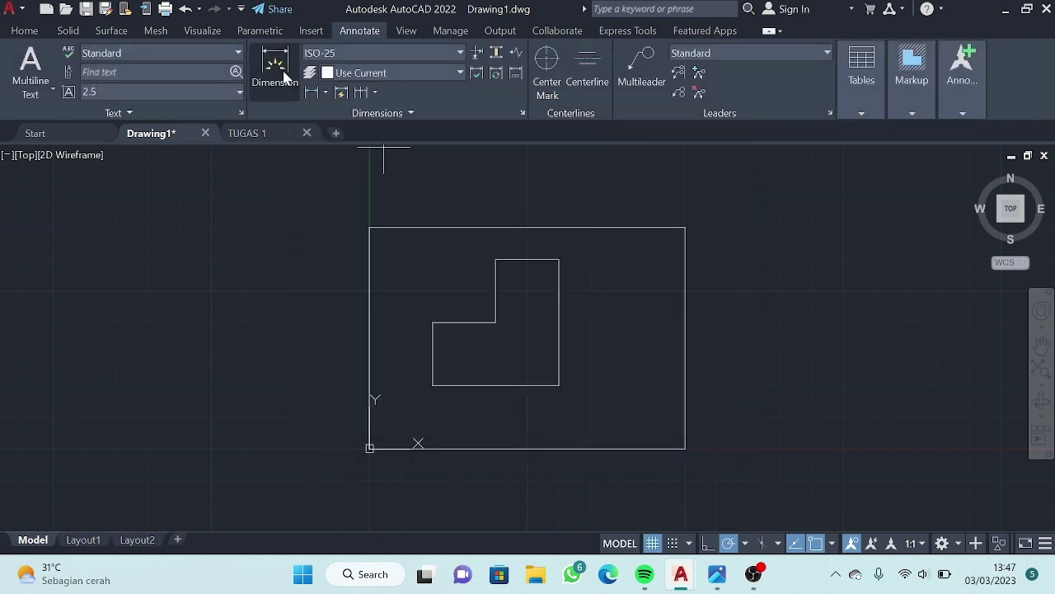
Dimension the outer box with 100 above it and 70 on its right side.
left_click(280, 66)
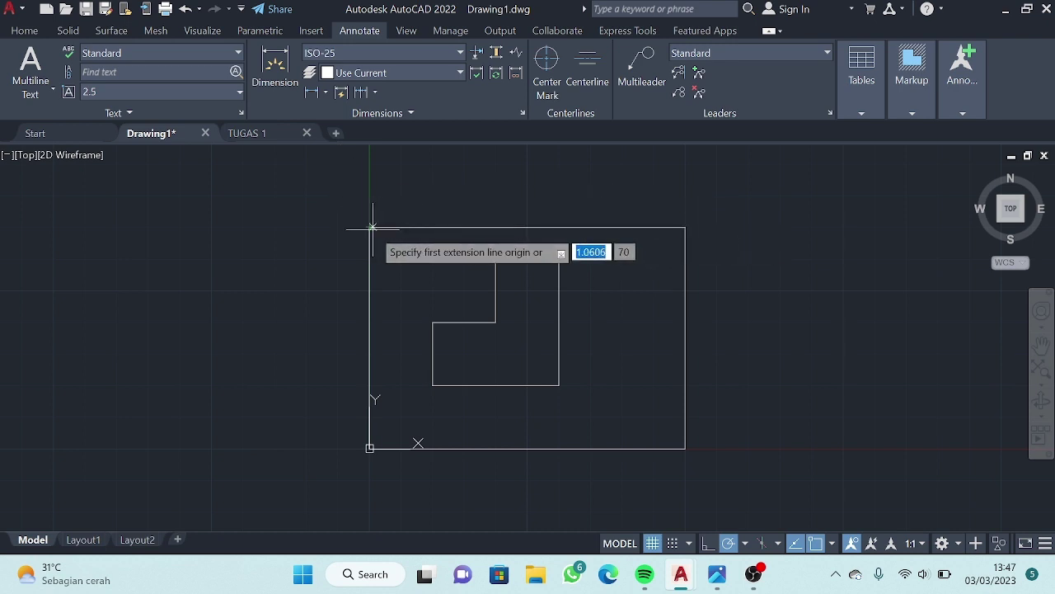
left_click(371, 228)
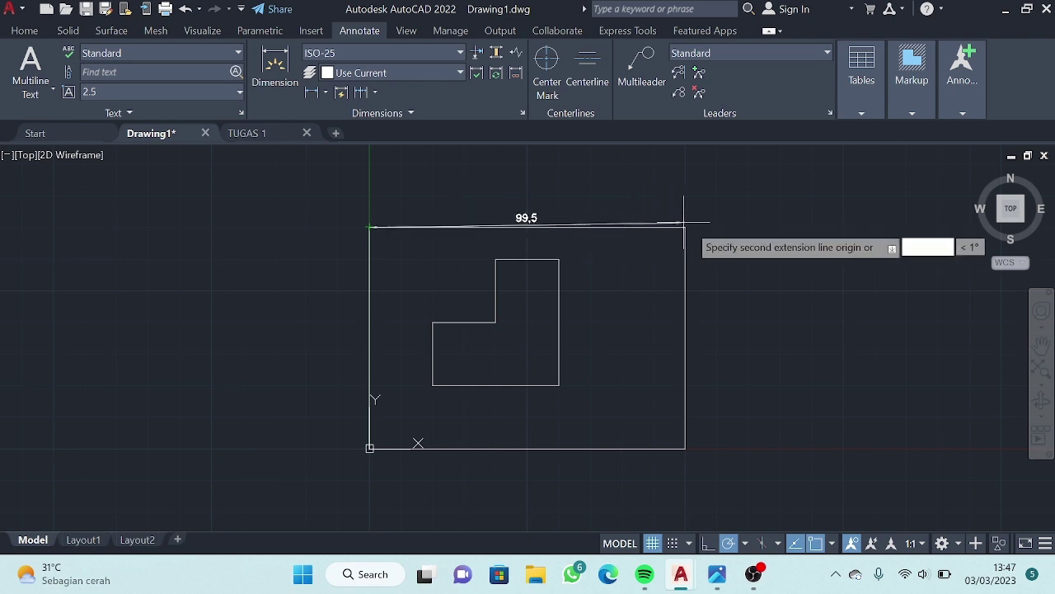
left_click(684, 225)
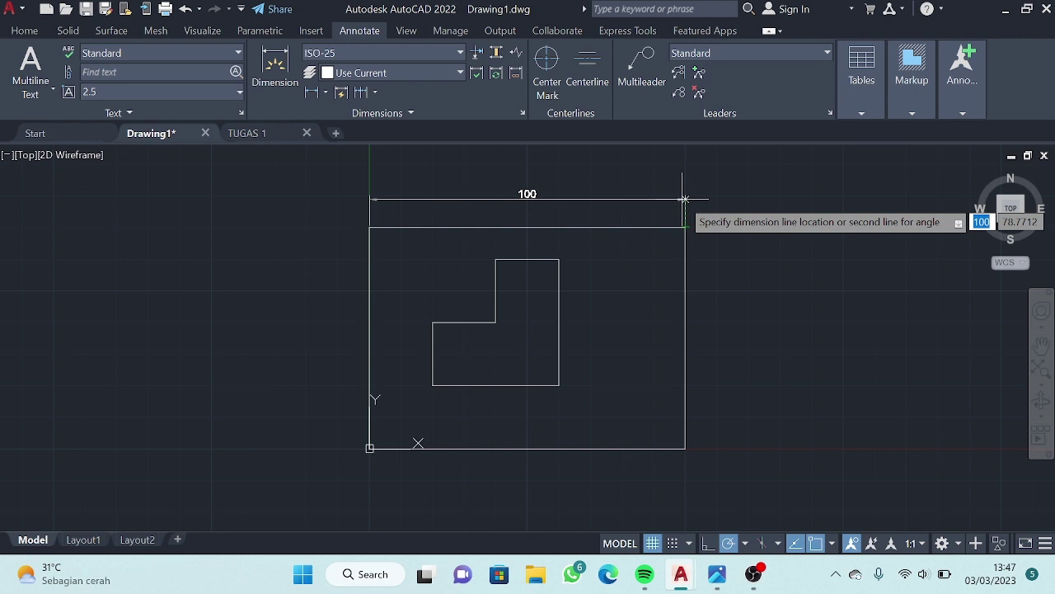
left_click(685, 199)
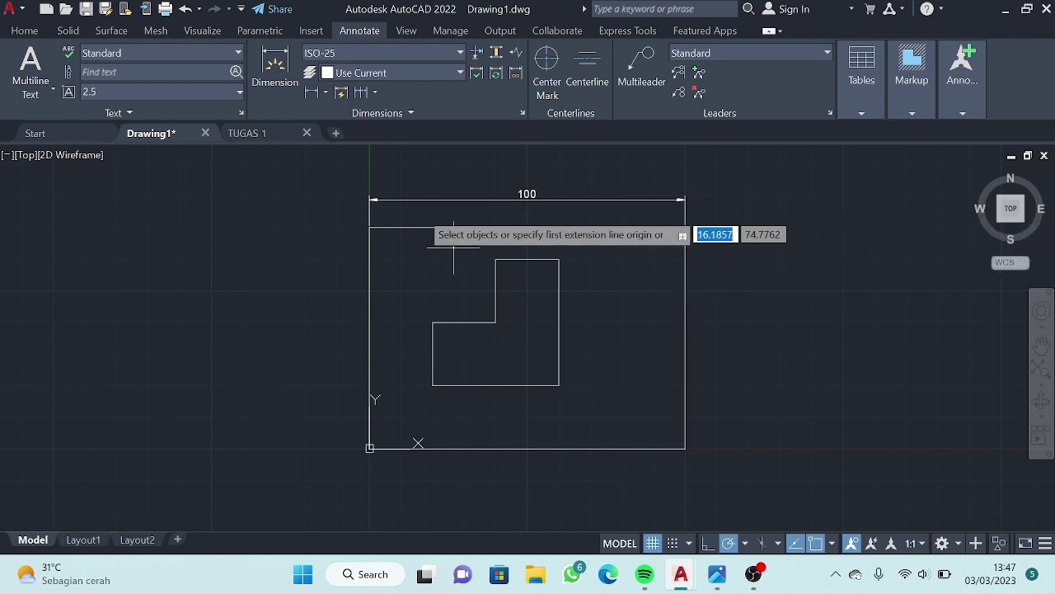
left_click(685, 447)
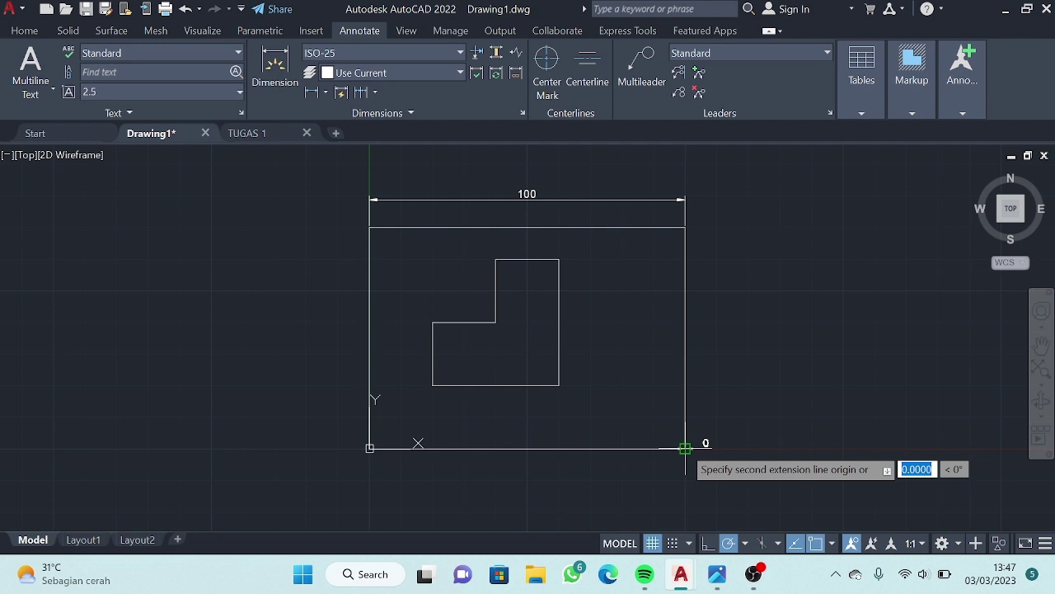
left_click(684, 227)
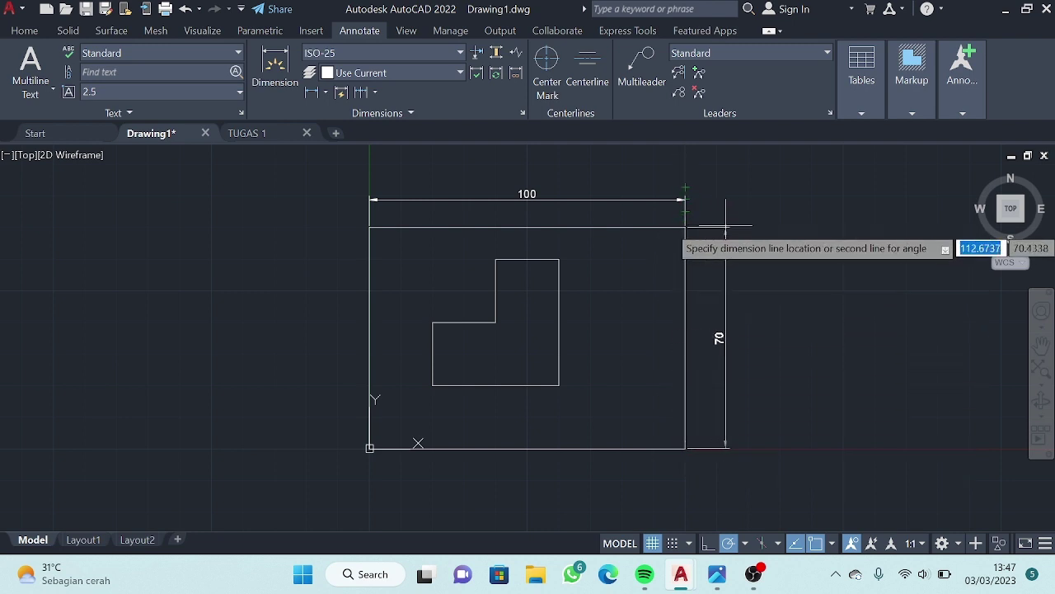
left_click(724, 228)
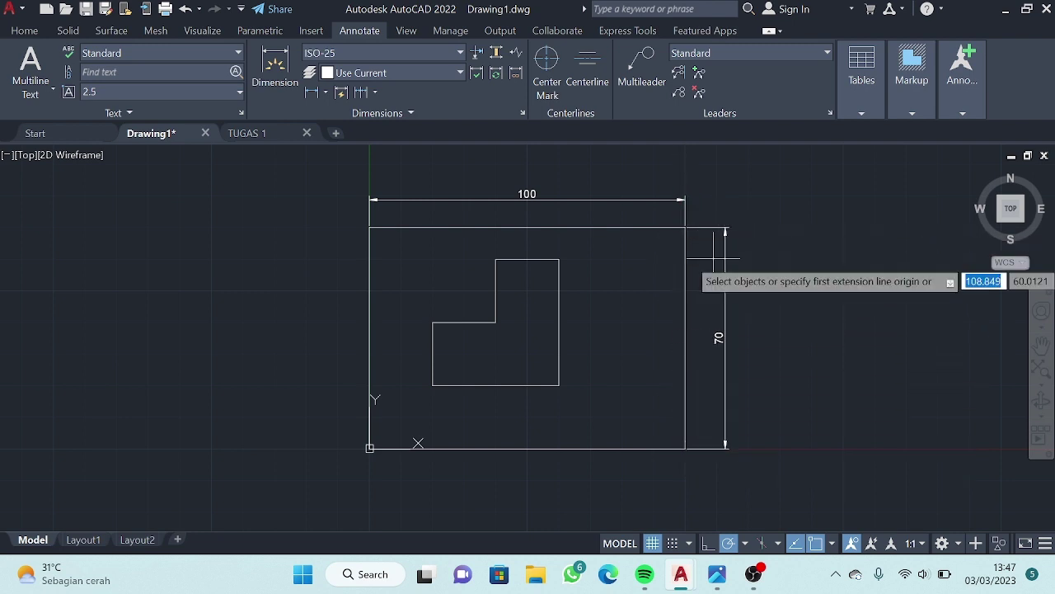
Dimension the L-shape's right side as 40 and its top edge as 20.
left_click(559, 260)
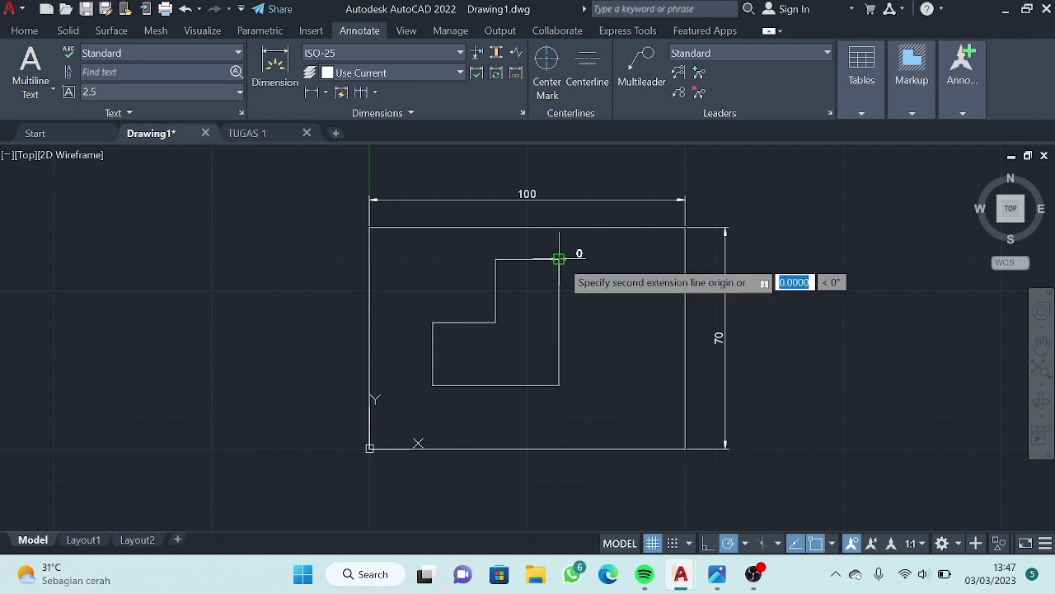
left_click(559, 385)
left_click(559, 385)
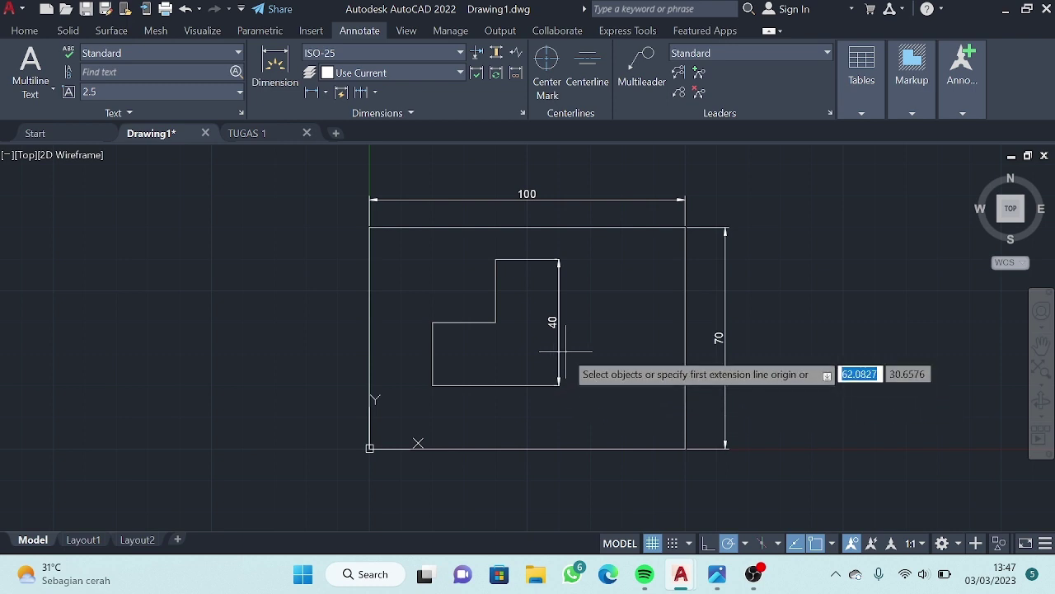
left_click(495, 259)
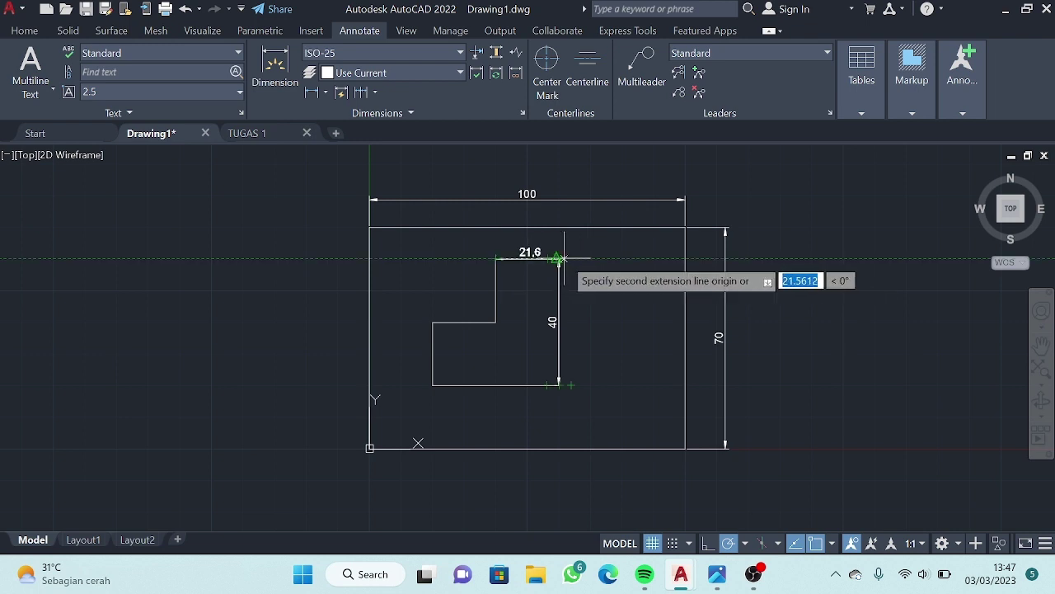
left_click(558, 259)
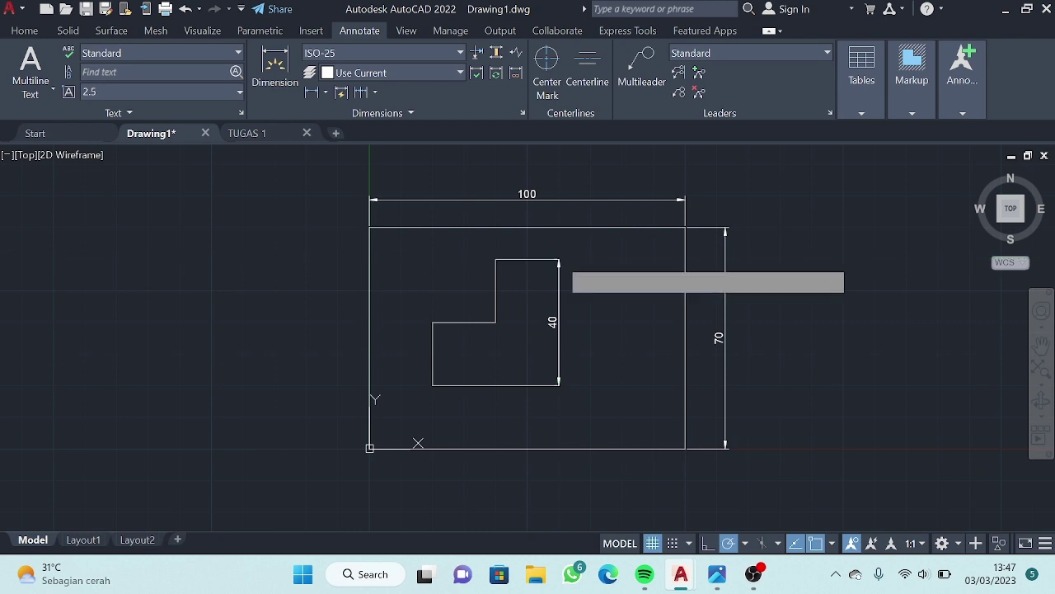
left_click(559, 244)
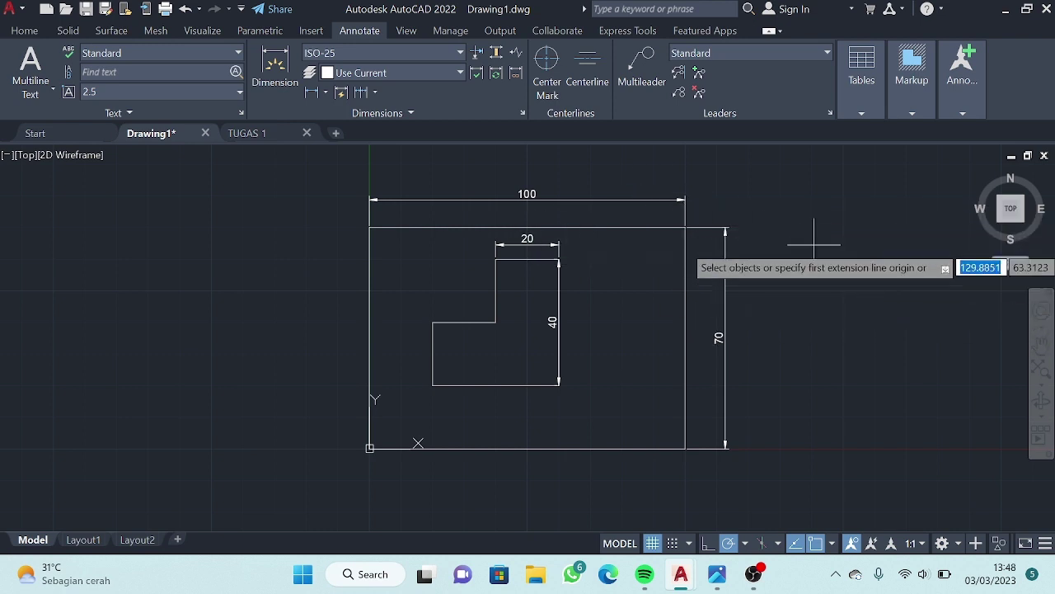
Bring OBS Studio forward from the taskbar and stop the recording.
left_click(755, 576)
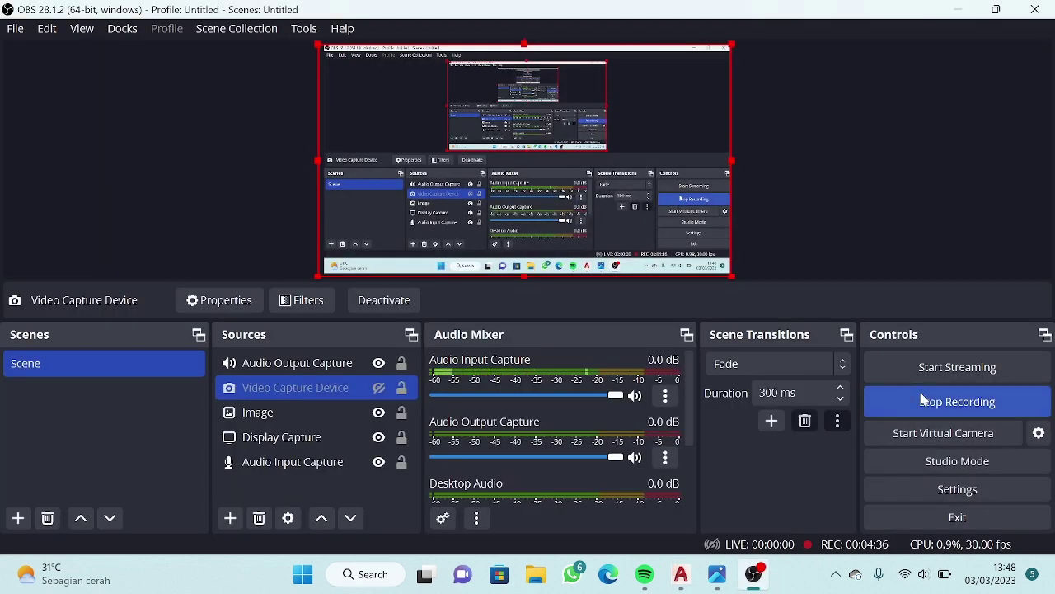
left_click(923, 402)
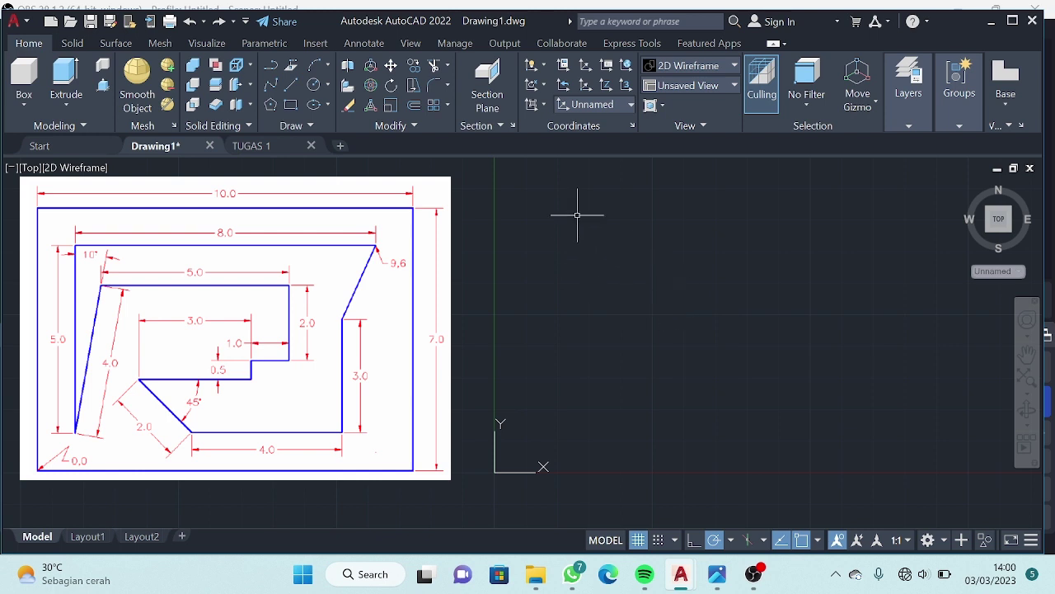
Draw a line box from 0,0 with sides 100, 70, 100 and 70.
left_click(294, 82)
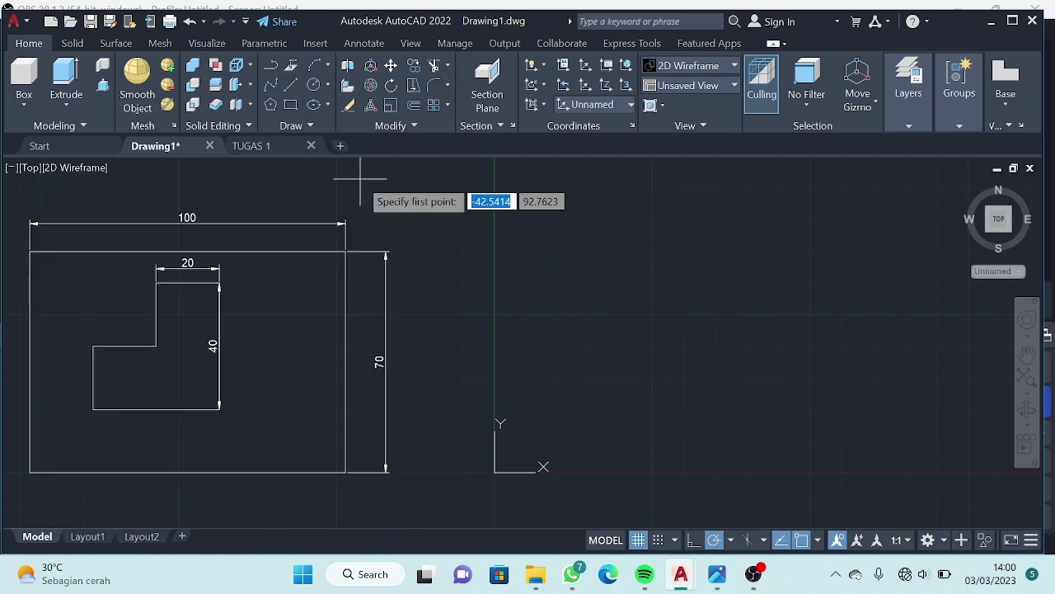
type("0")
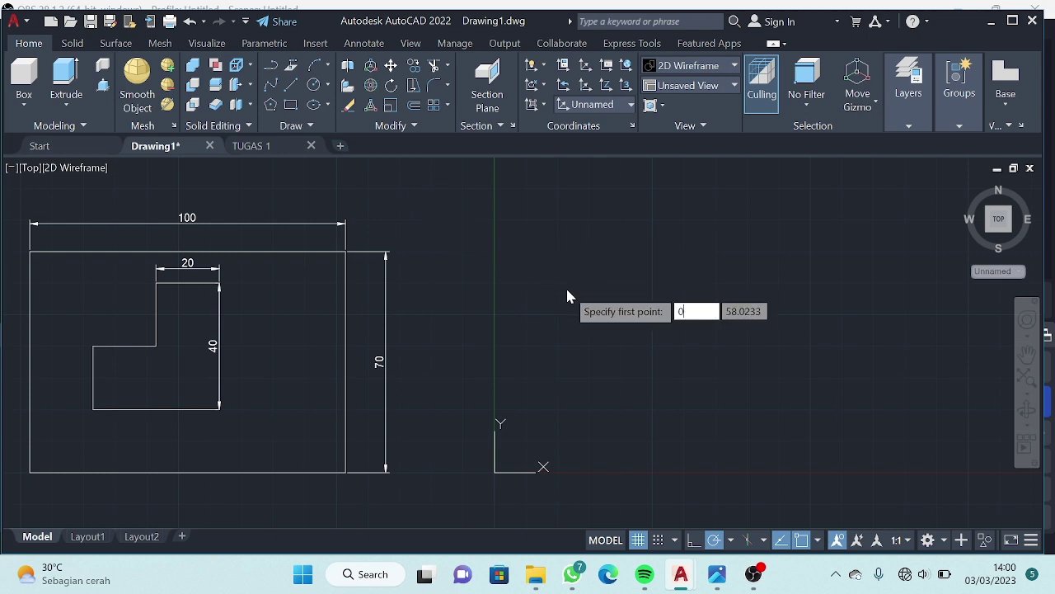
type(",0")
key("Return")
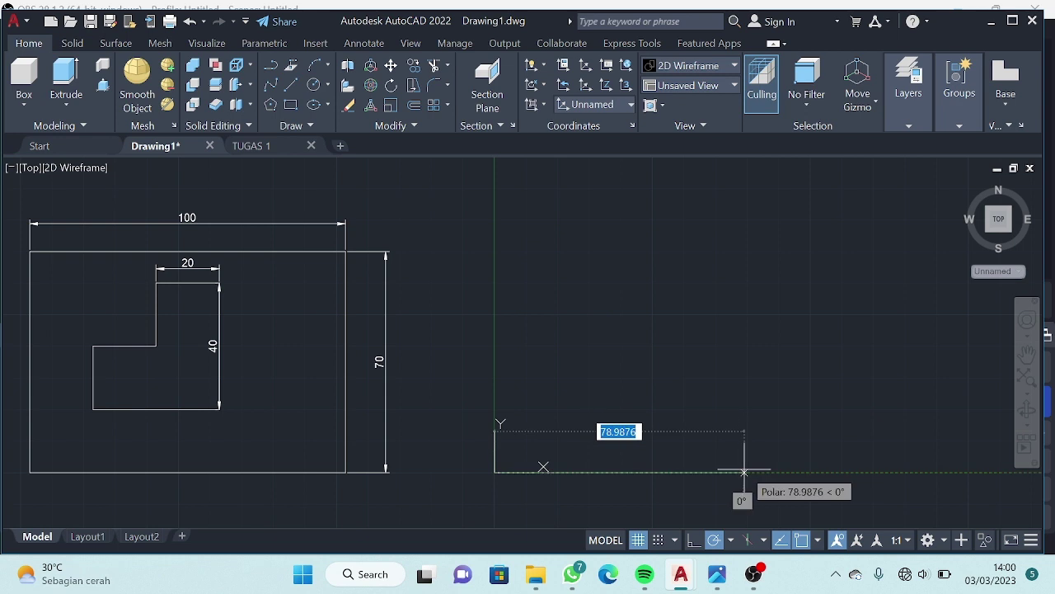
type("1")
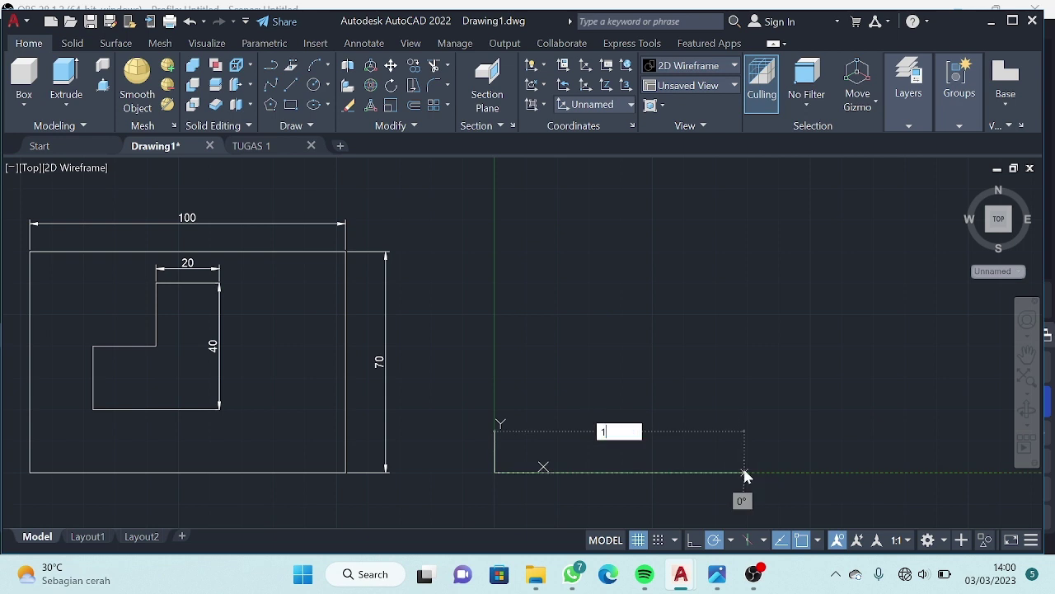
type("00")
key("Return")
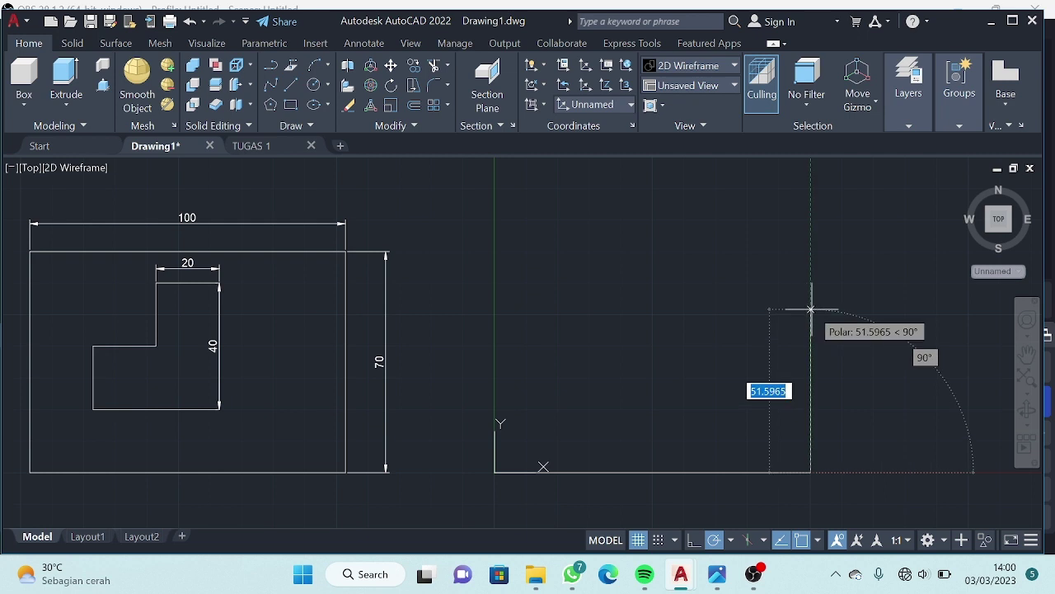
type("70")
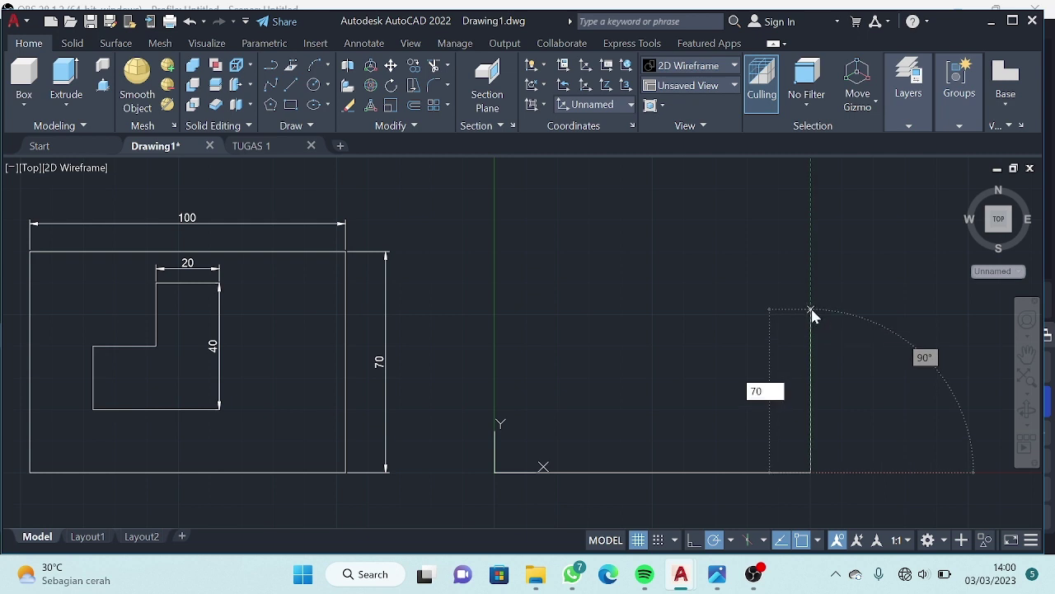
key("Return")
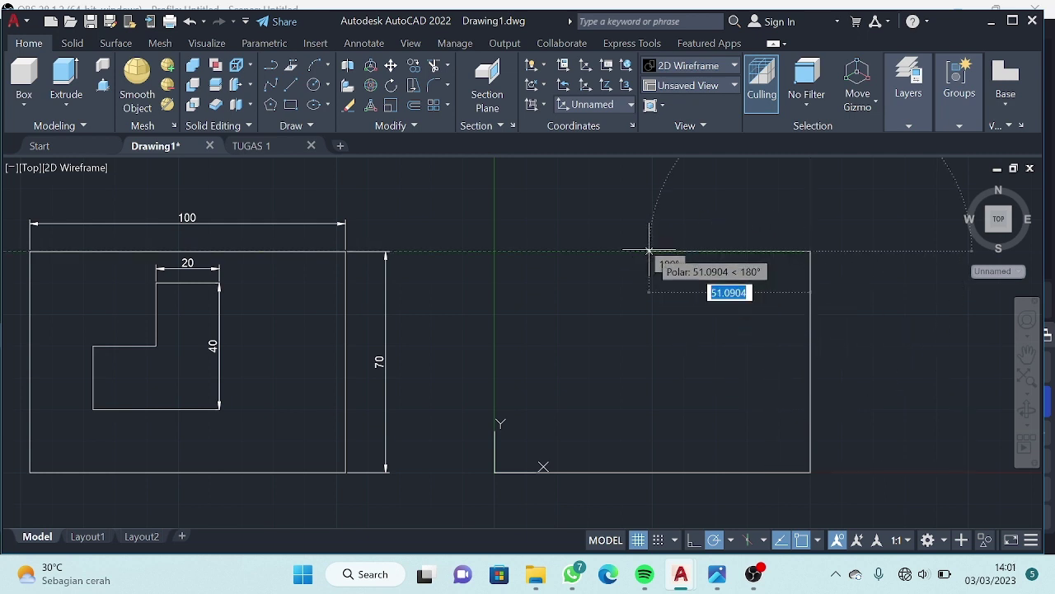
type("100")
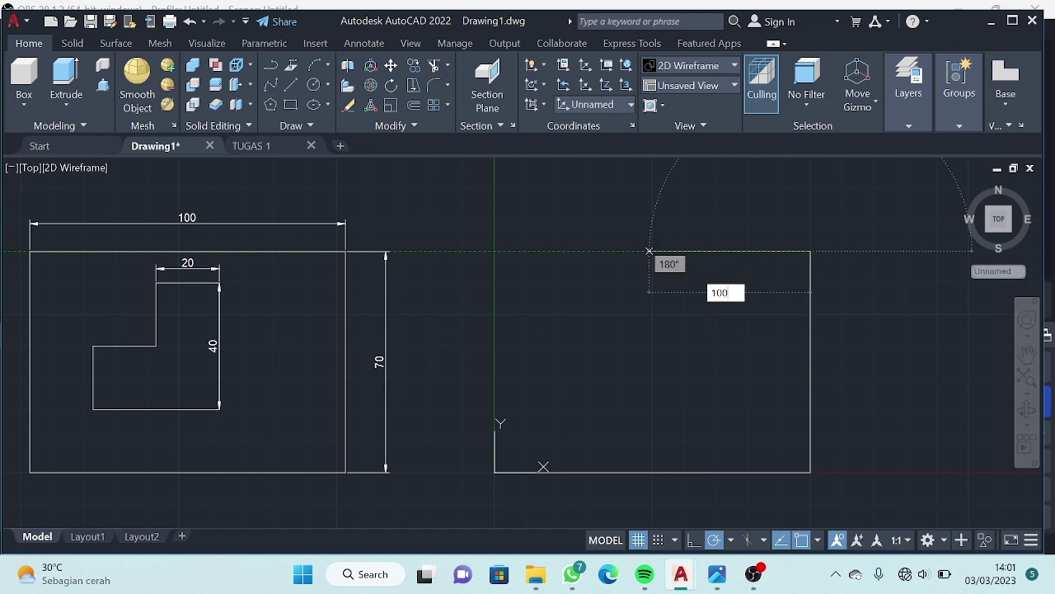
key("Return")
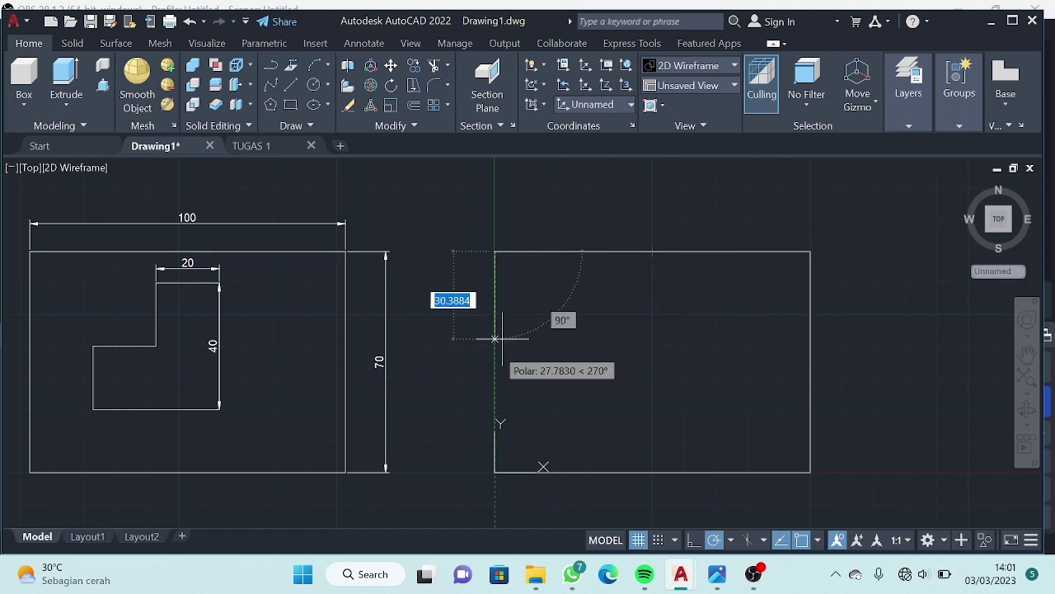
type("70")
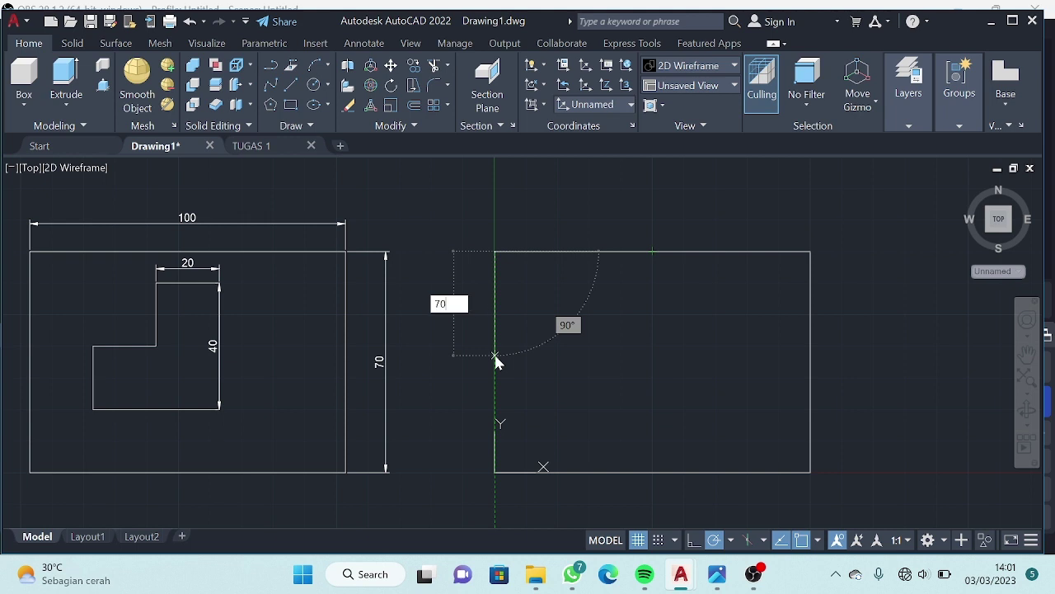
key("Return")
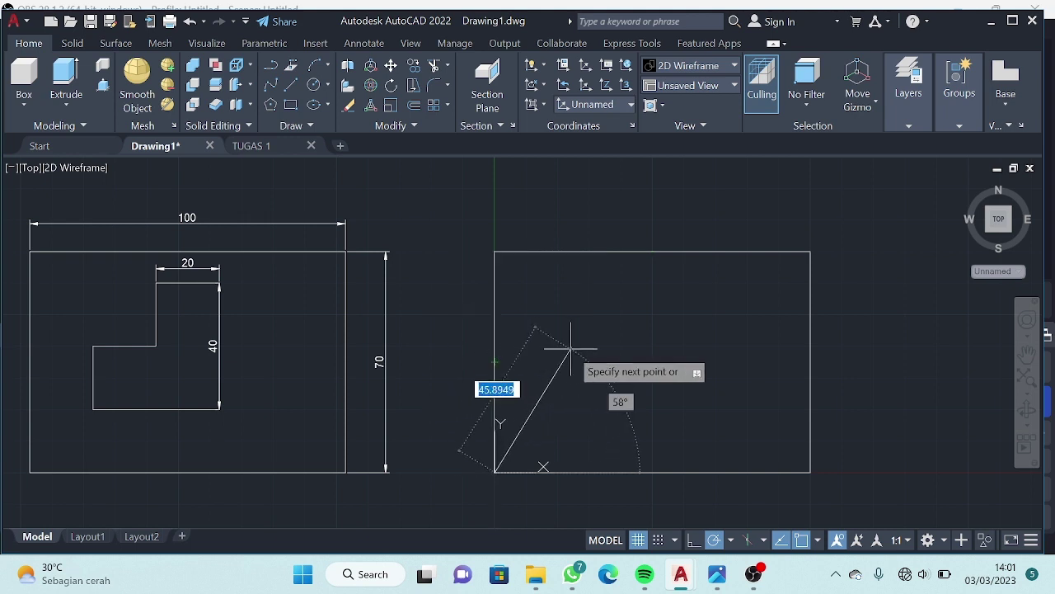
key("Escape")
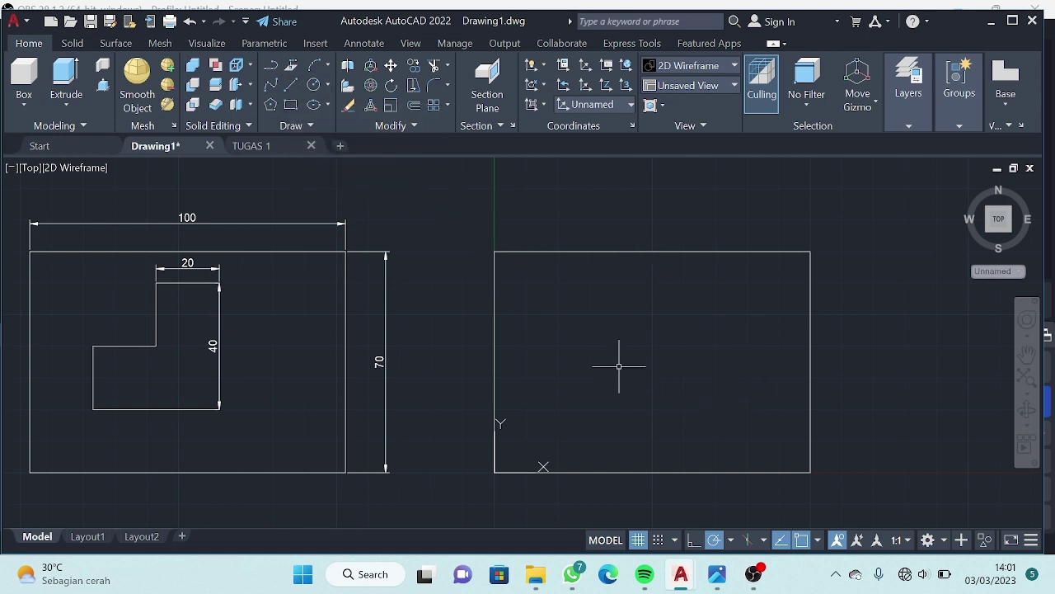
Start a line at 90,60 with an 80-unit top edge and a 50-unit drop.
left_click(294, 79)
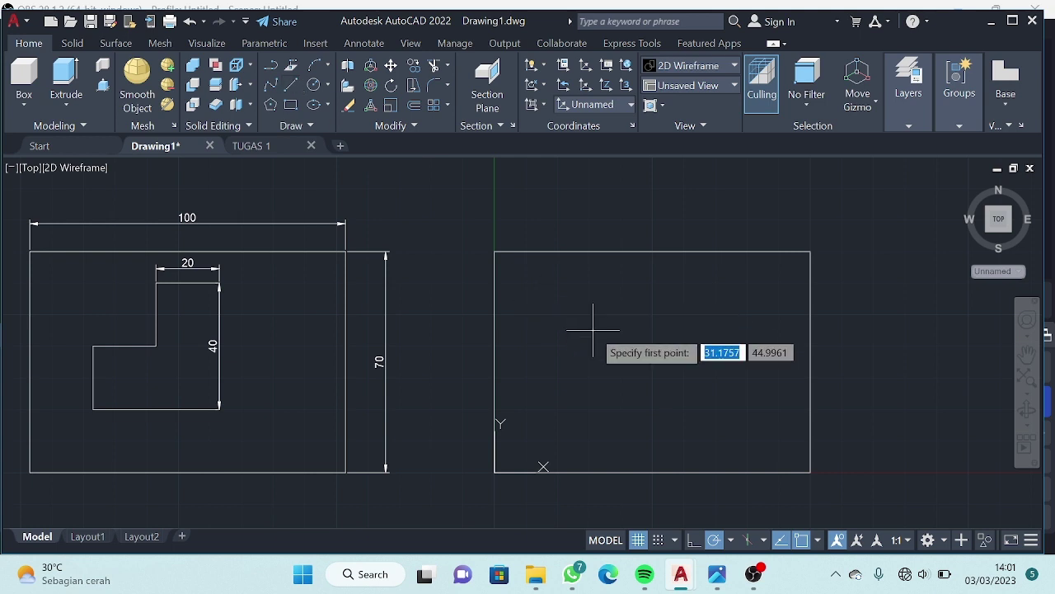
type("90")
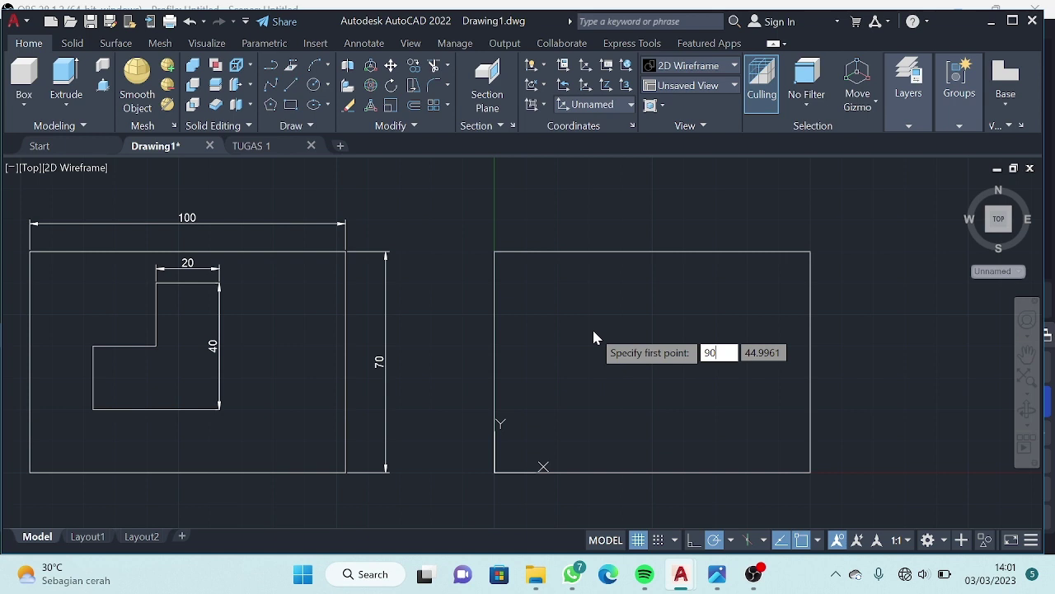
key("Tab")
type("6")
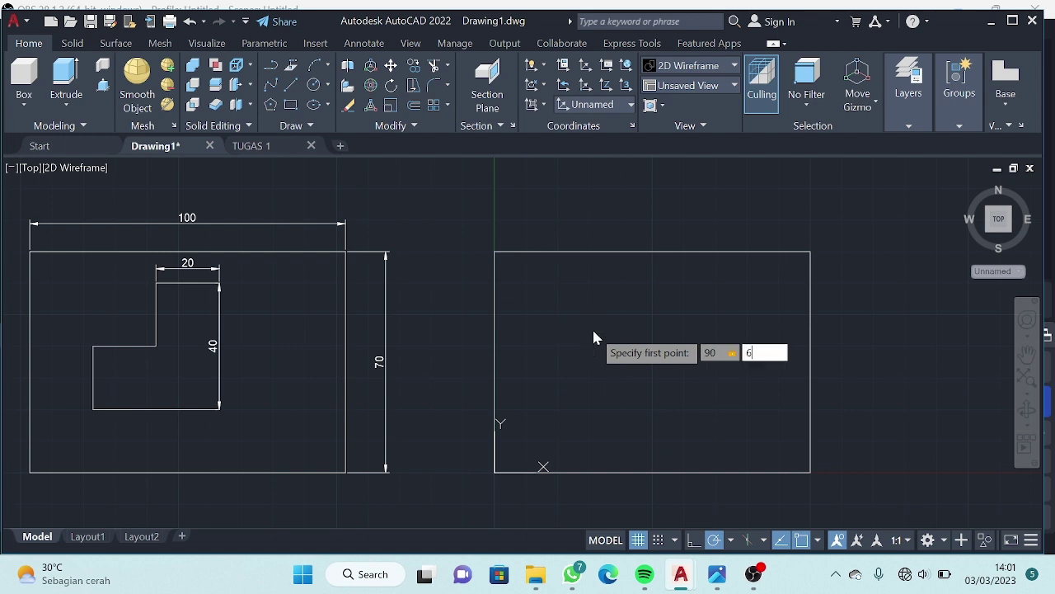
type("0")
key("Return")
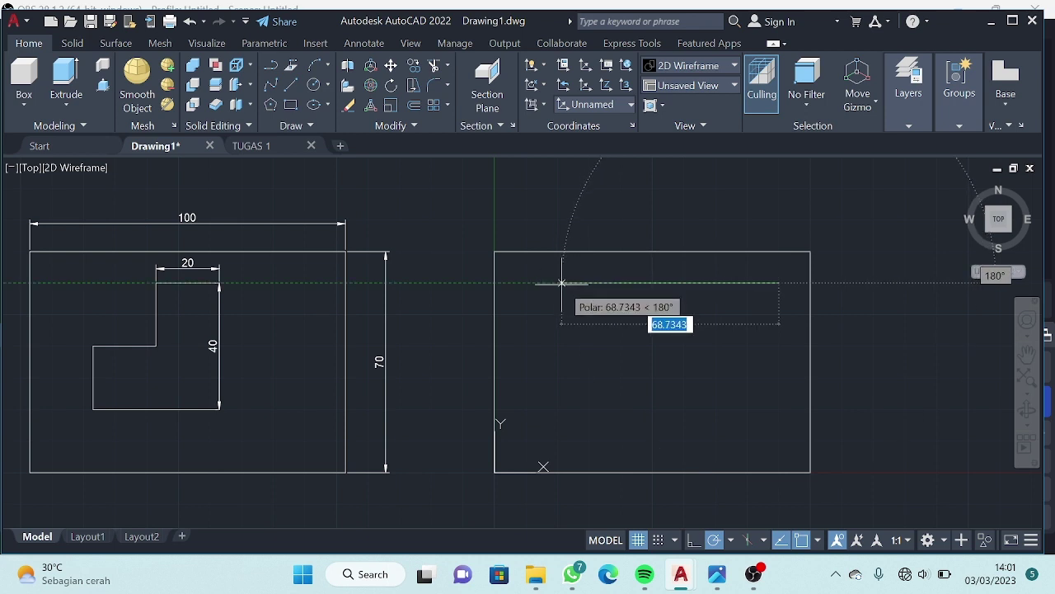
type("80")
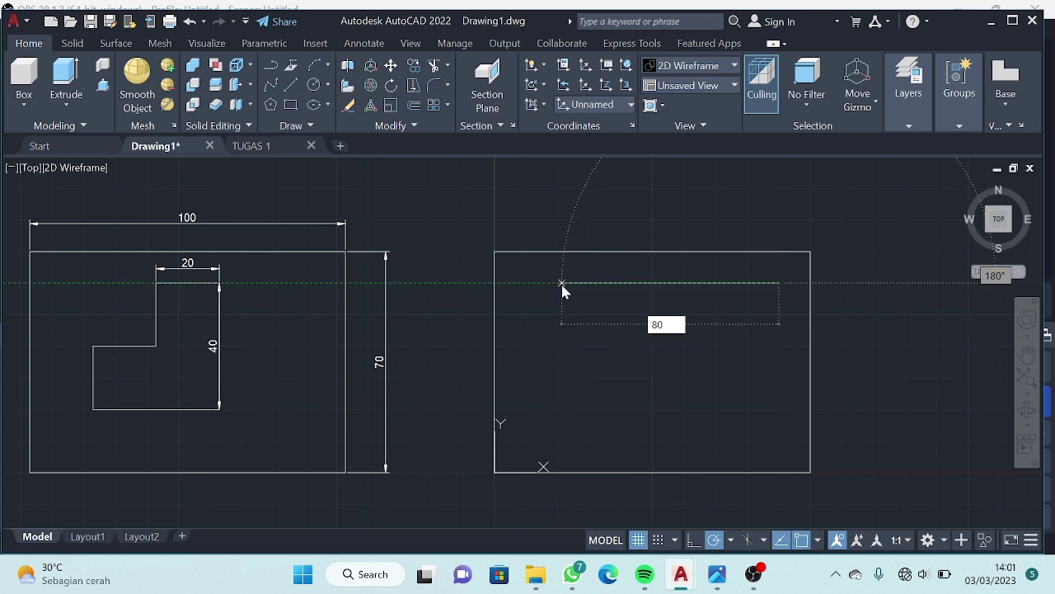
key("Return")
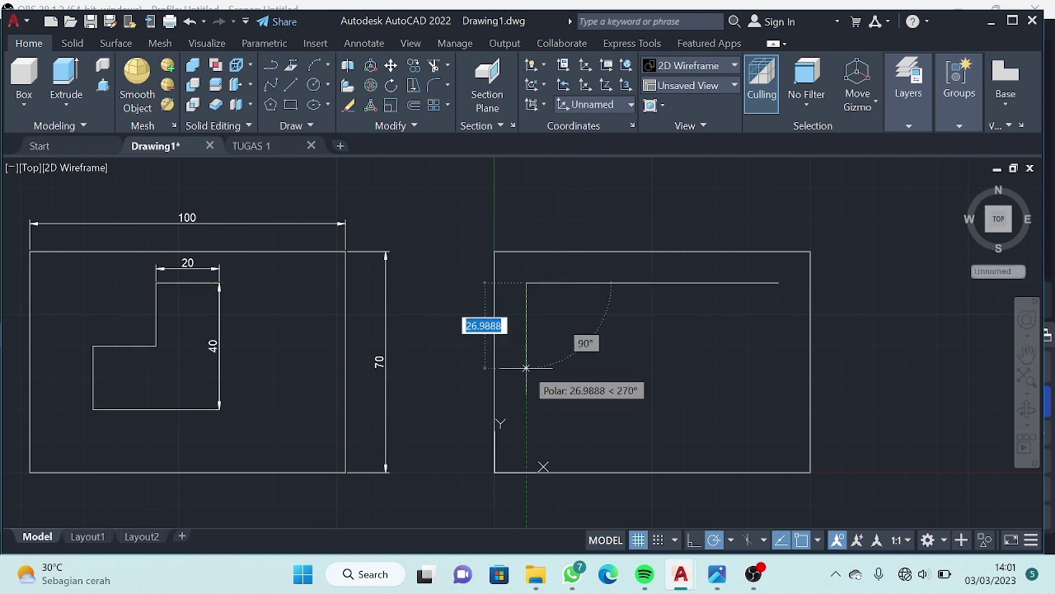
type("5")
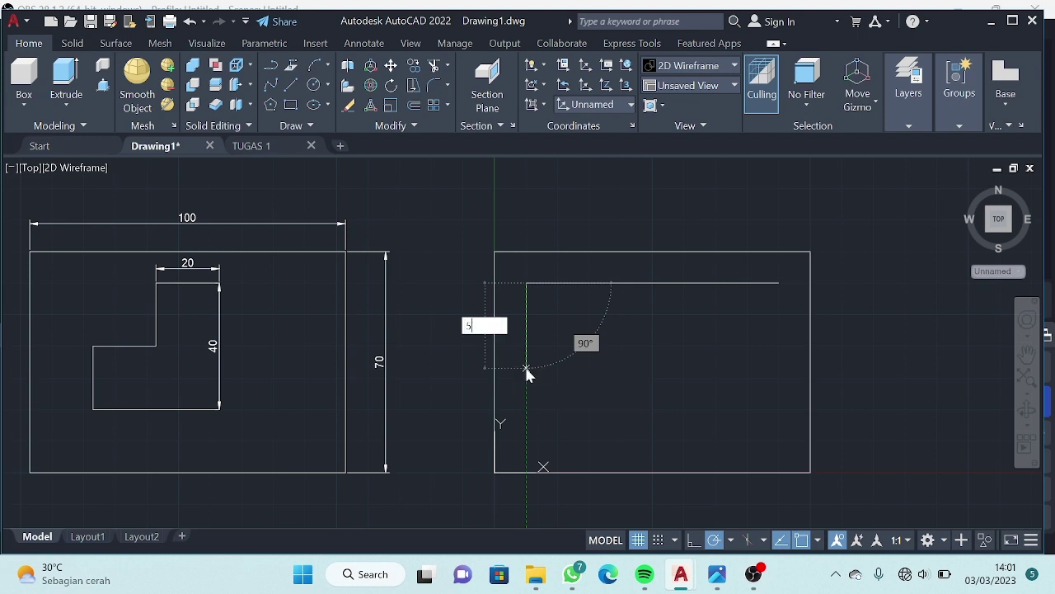
type("0")
key("Return")
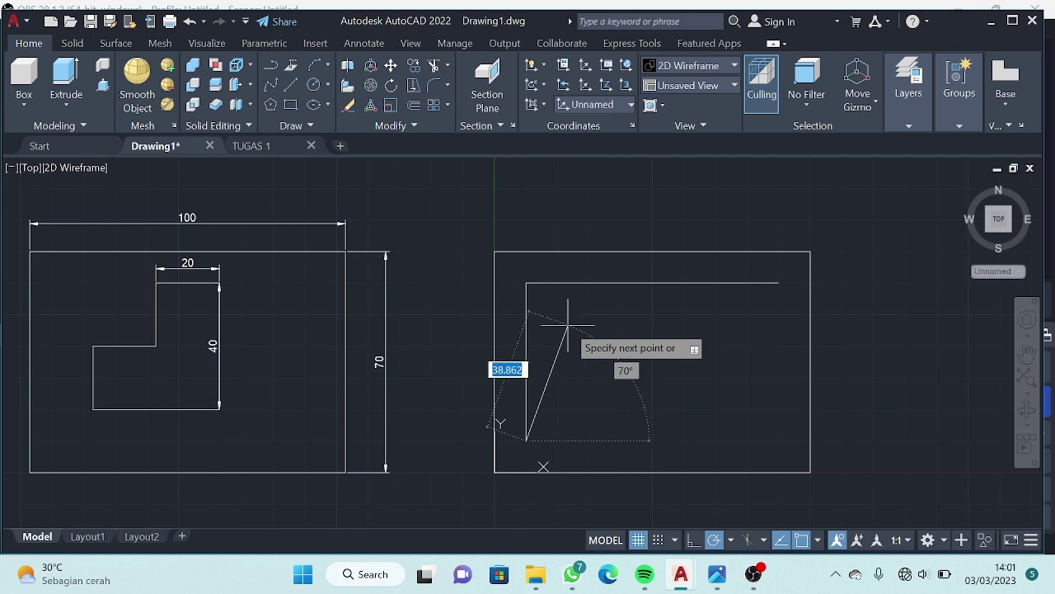
Enter the next edge as length 40 at an 80° angle.
type("40")
key("Tab")
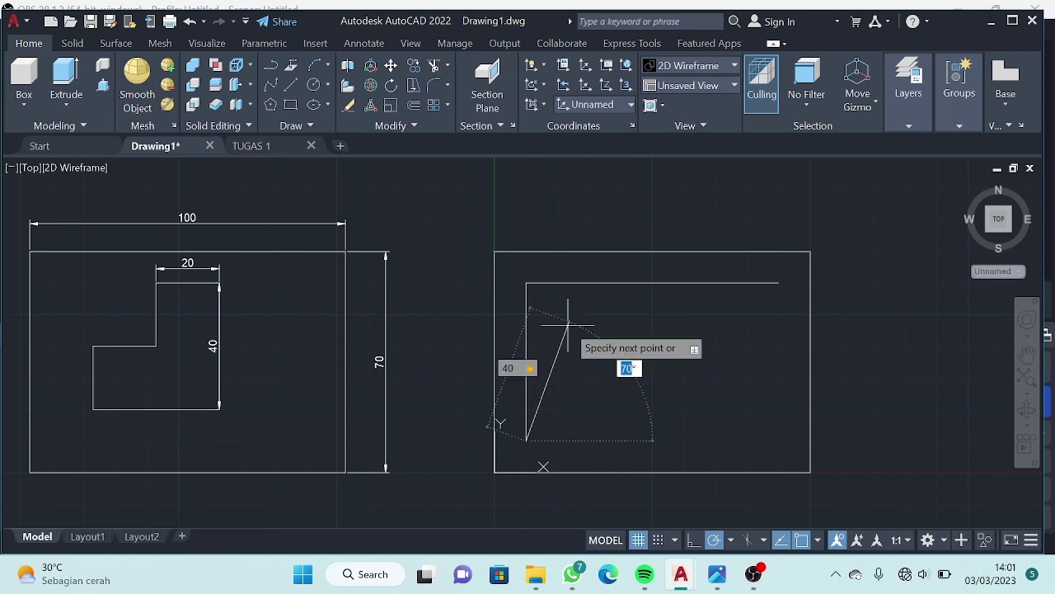
type("8")
type("0")
Fix the 40-unit edge at 80°, then draw 50 across, 20 down and 10 left.
key("Return")
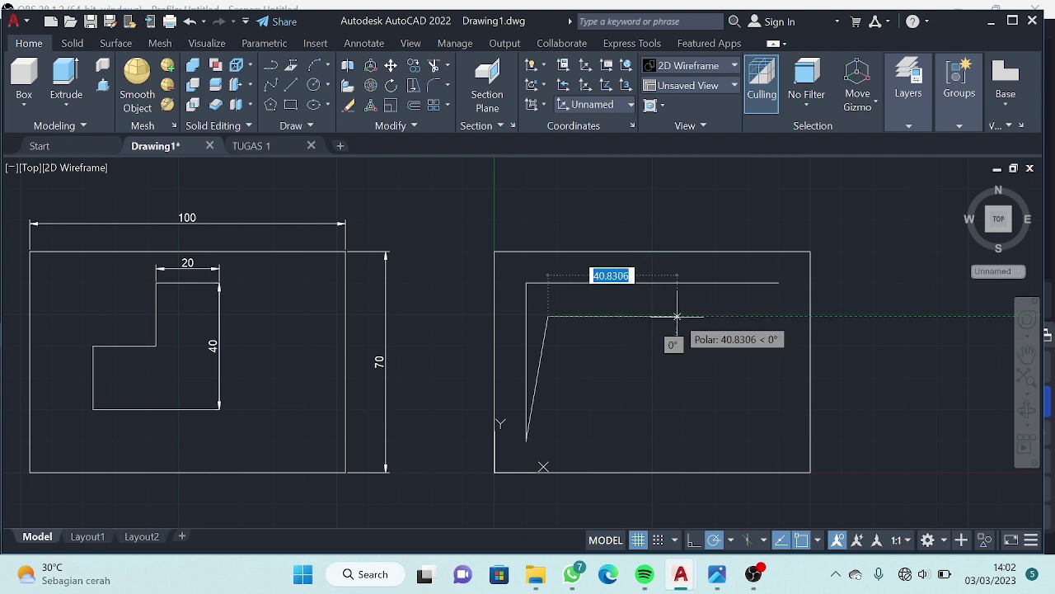
type("5")
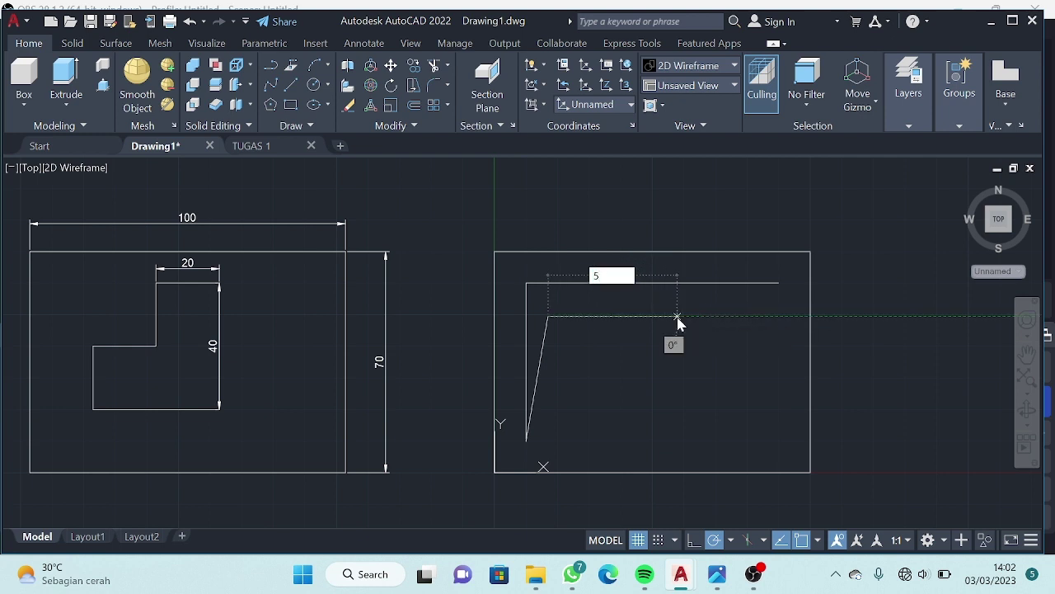
type("0")
key("Return")
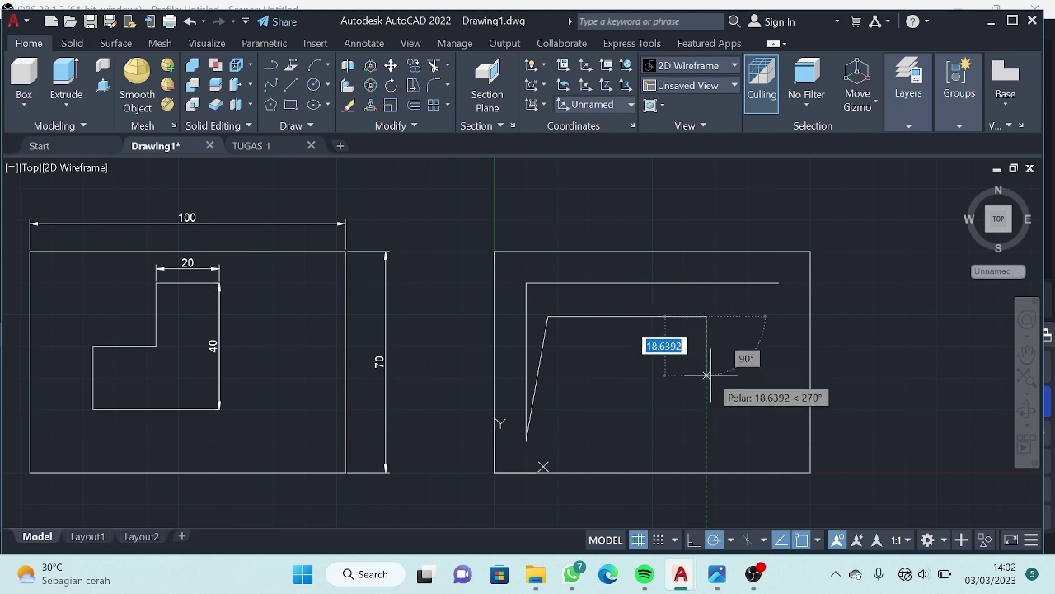
type("20")
key("Return")
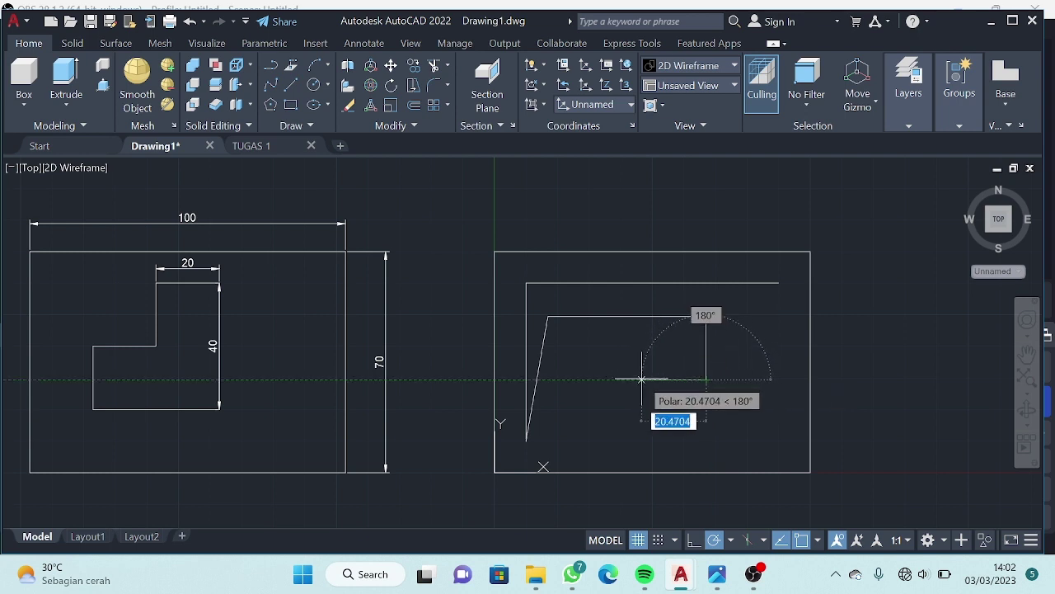
type("10")
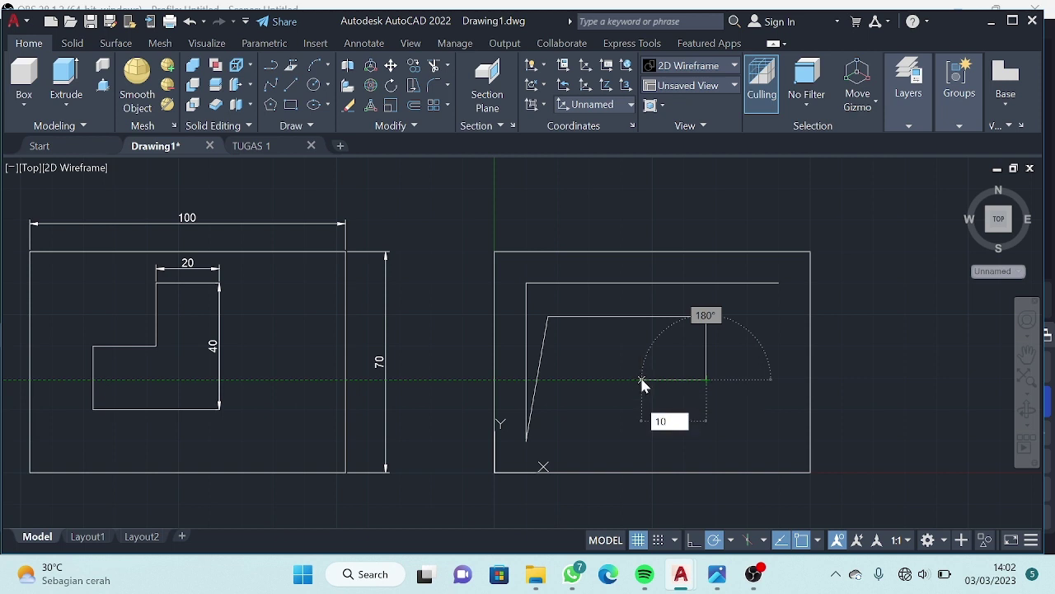
key("Return")
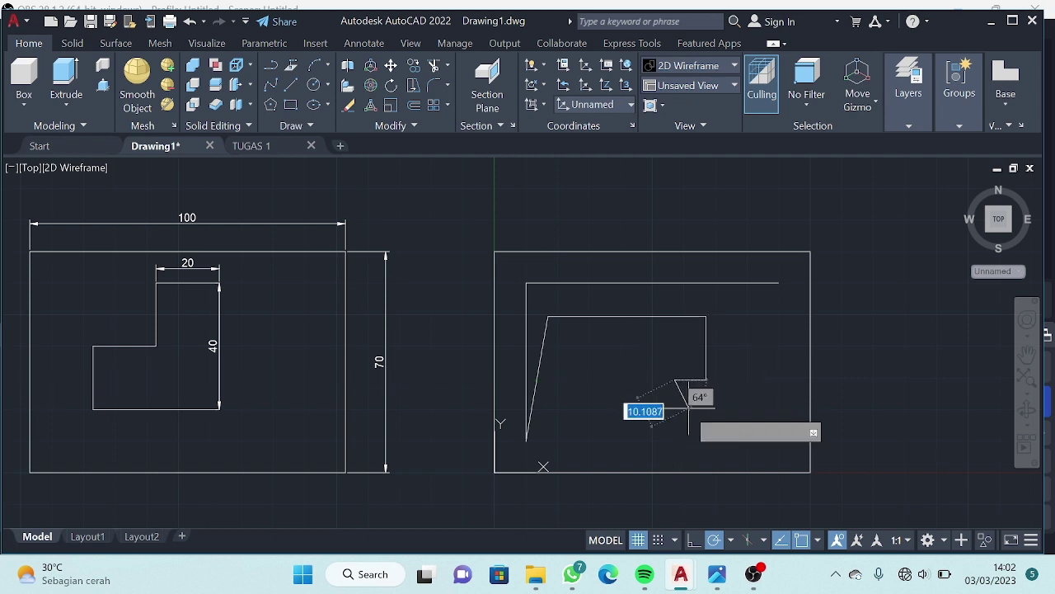
Continue with a 5-unit drop, a 30-unit leftward edge and a 20-unit edge at 45°.
type("5")
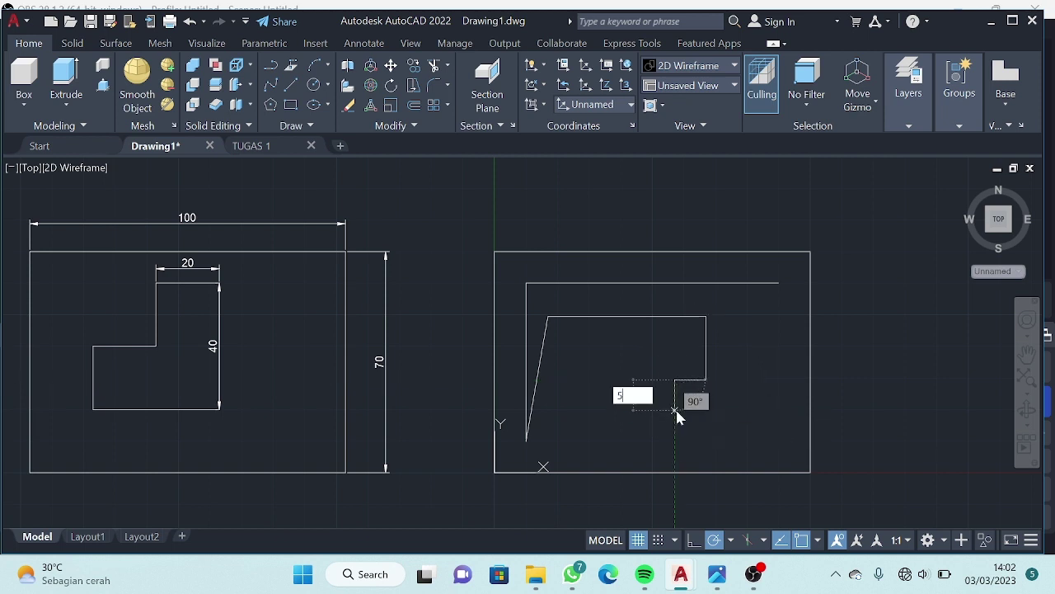
key("Return")
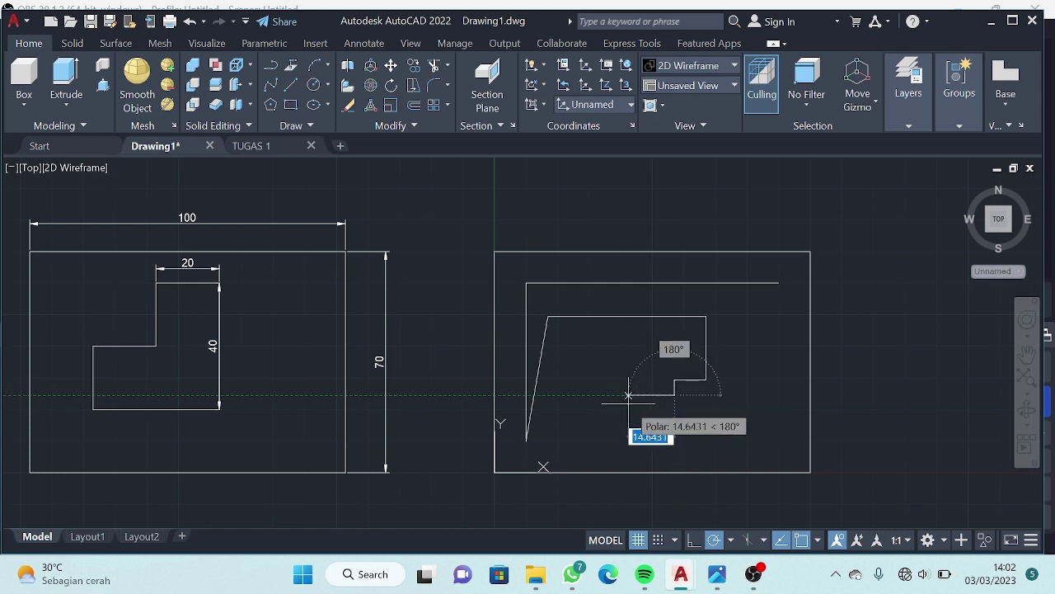
type("30")
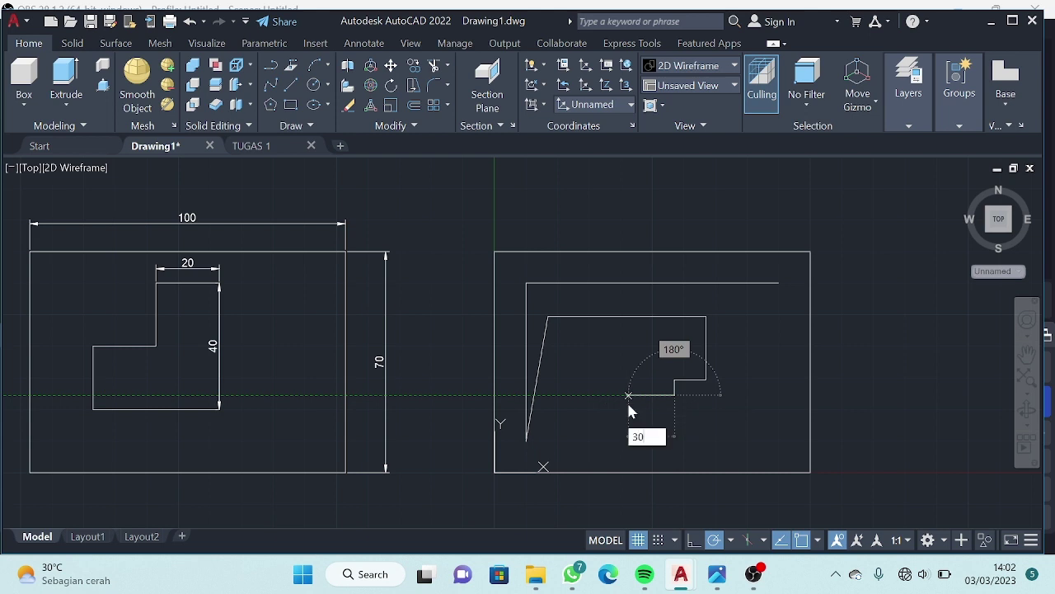
key("Return")
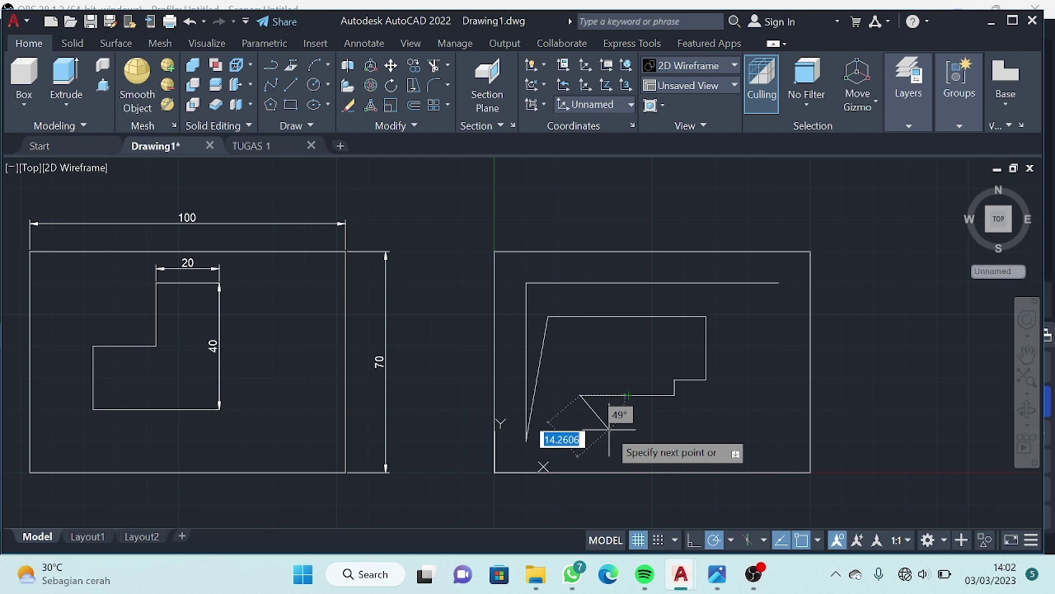
type("20")
key("Tab")
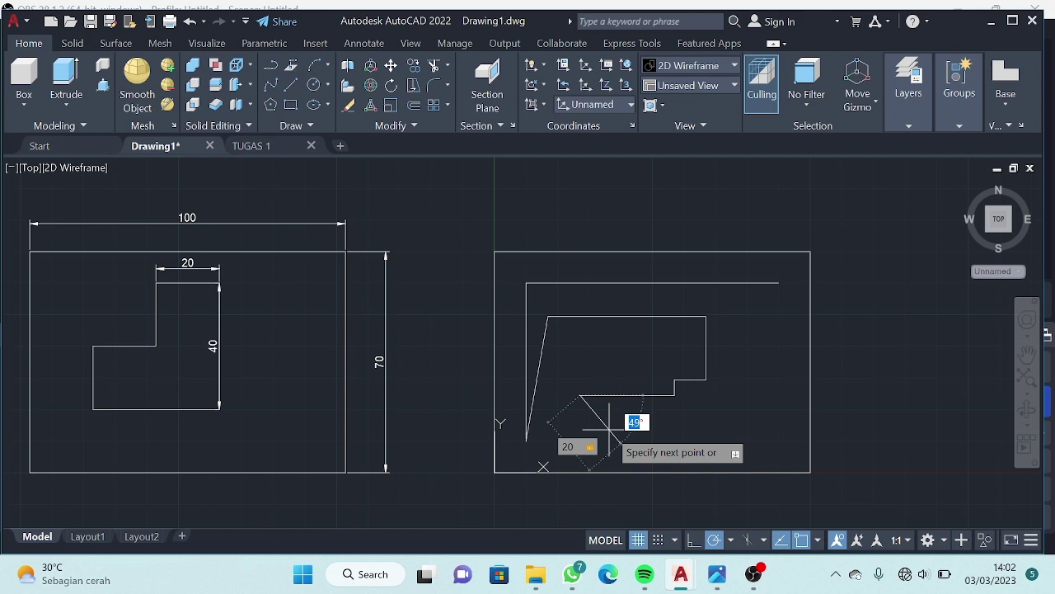
type("45")
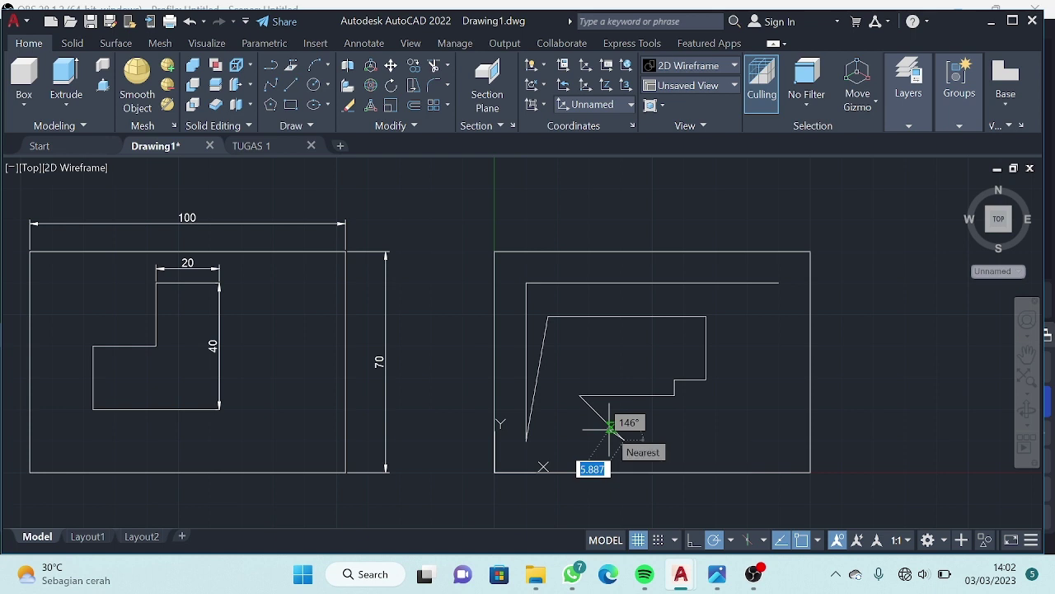
left_click(625, 440)
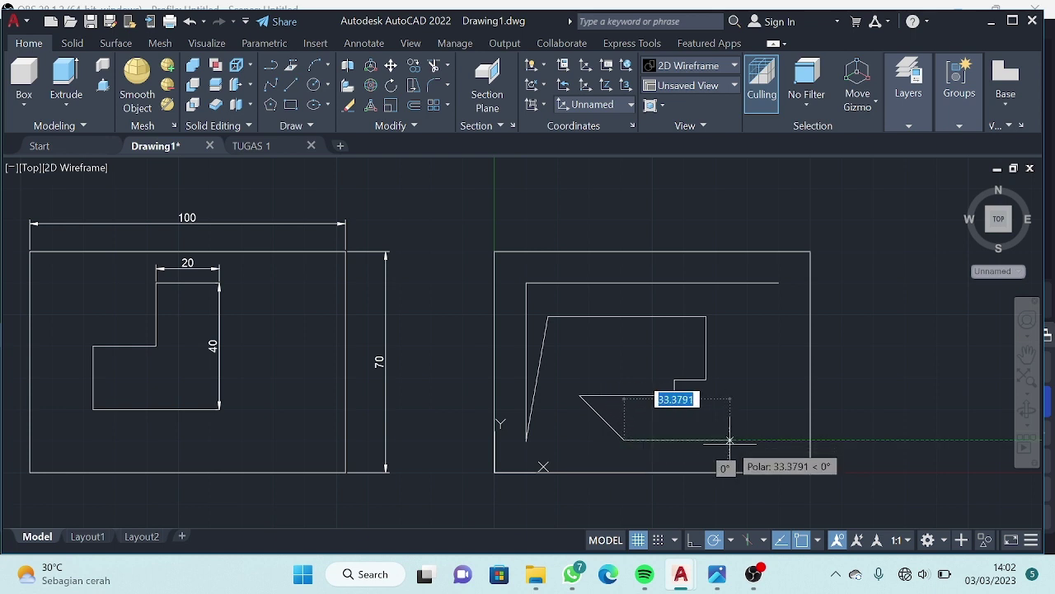
Add the 40 bottom edge and 30 riser, then close with a slanted edge to the top line.
type("40")
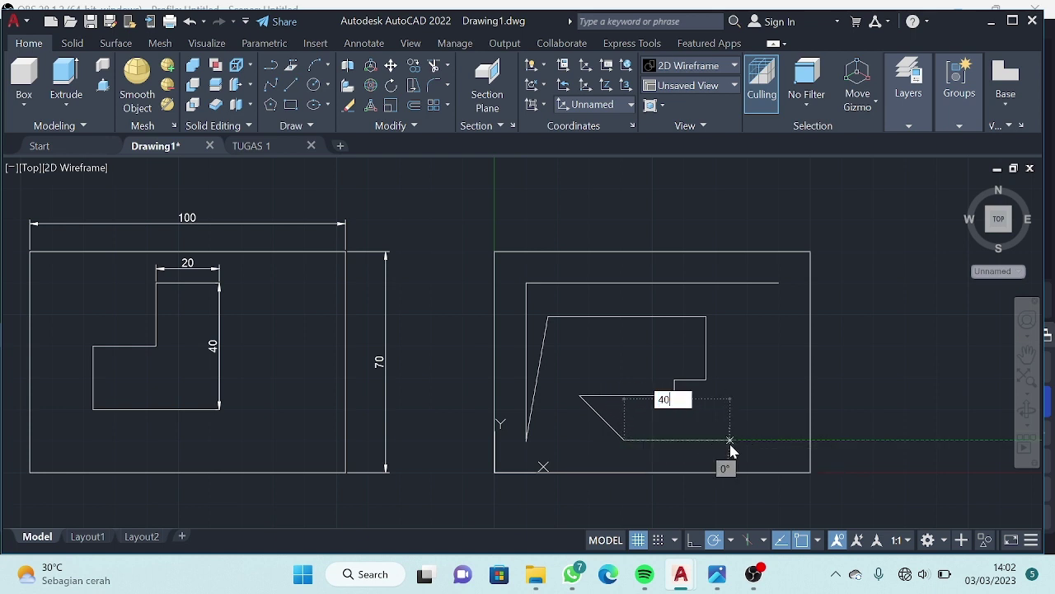
key("Tab")
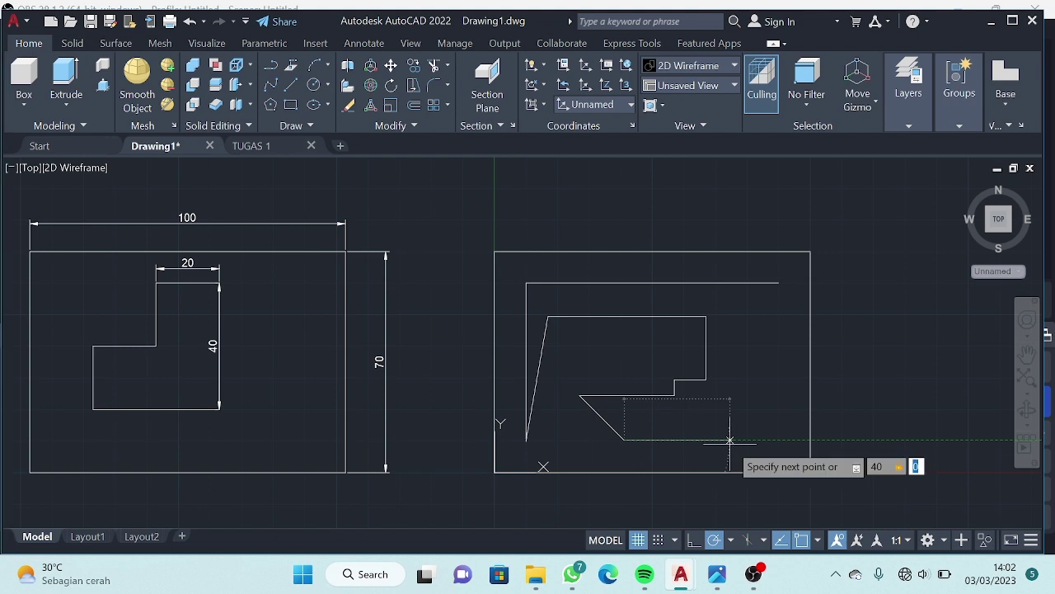
key("Return")
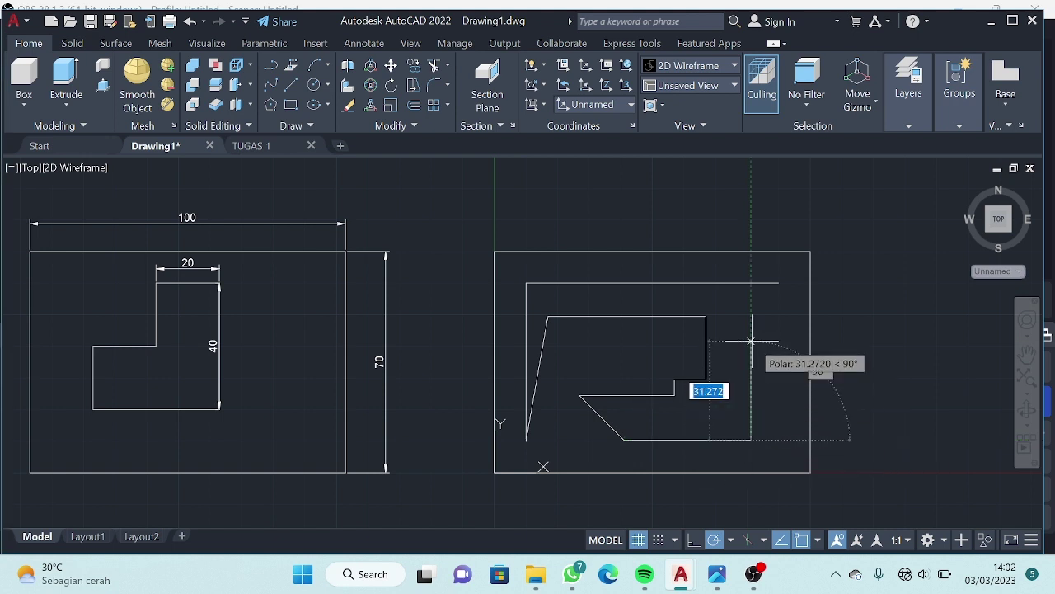
type("0")
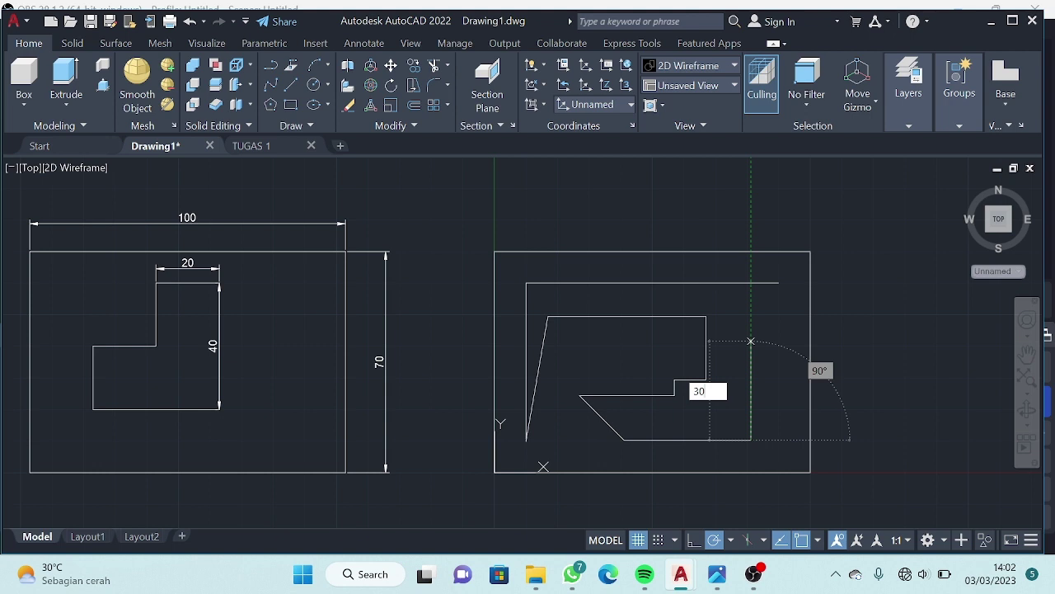
key("Return")
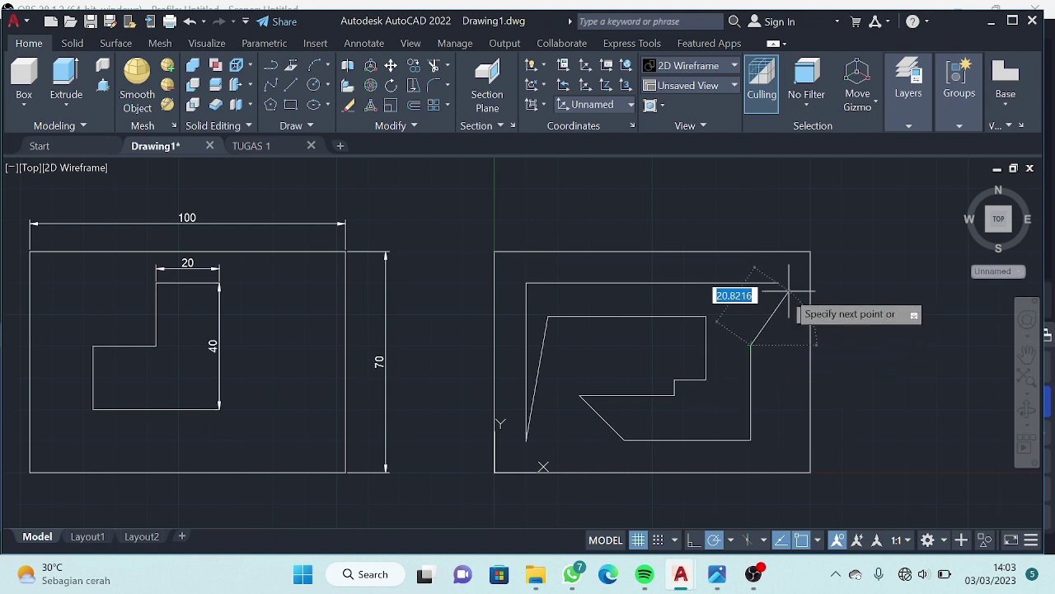
left_click(778, 283)
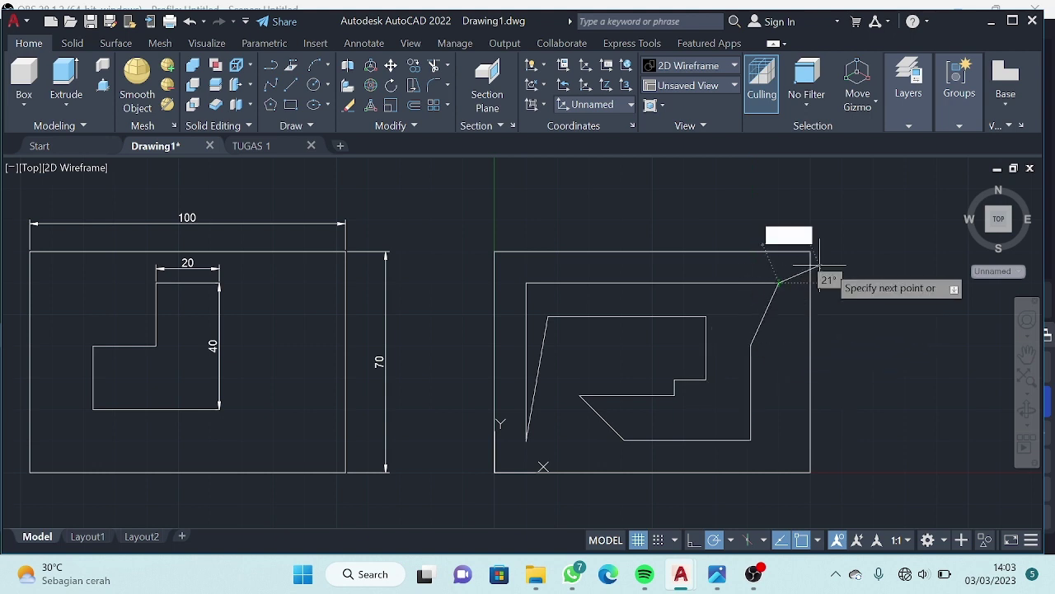
key("Return")
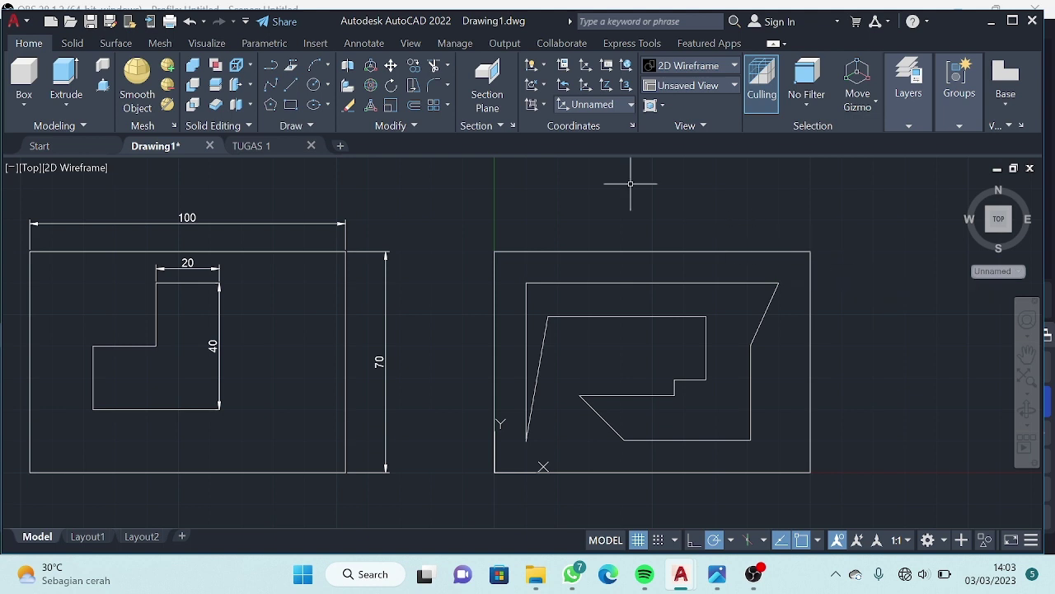
left_click(365, 43)
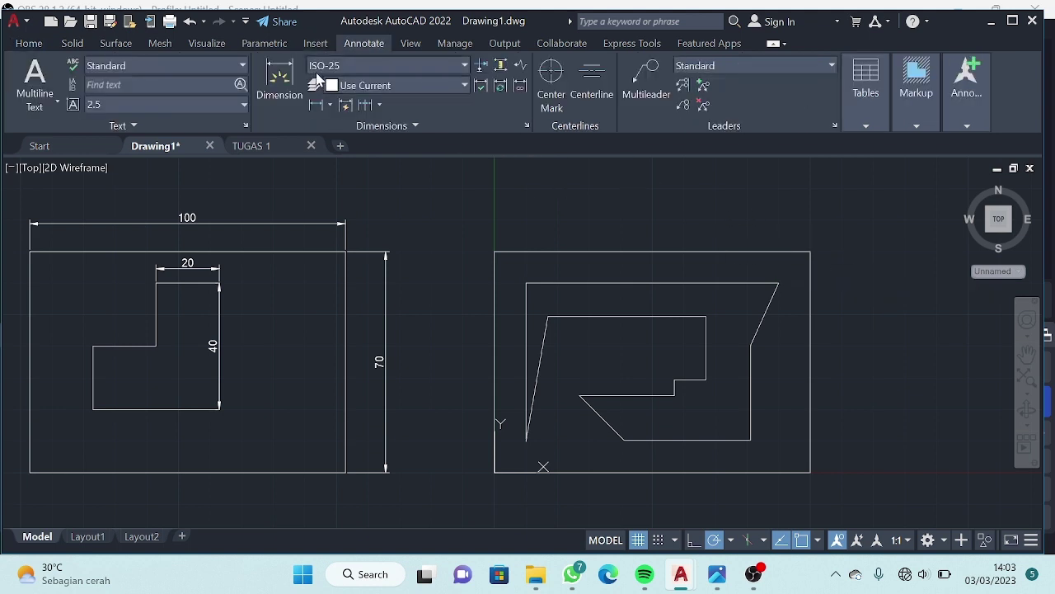
Dimension the second box's 100 width above it and 70 height on its right.
left_click(280, 82)
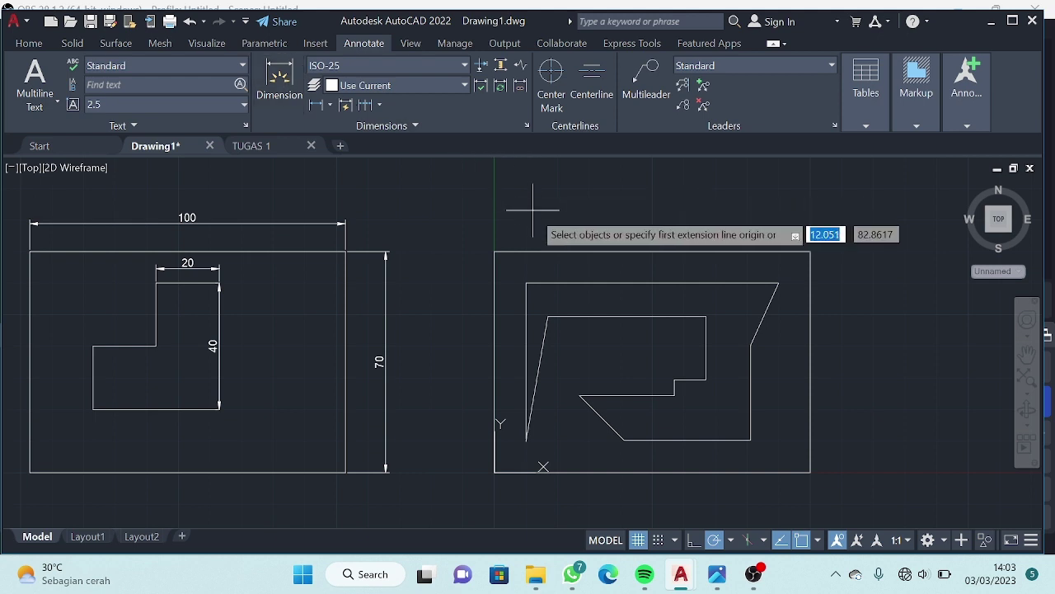
left_click(495, 251)
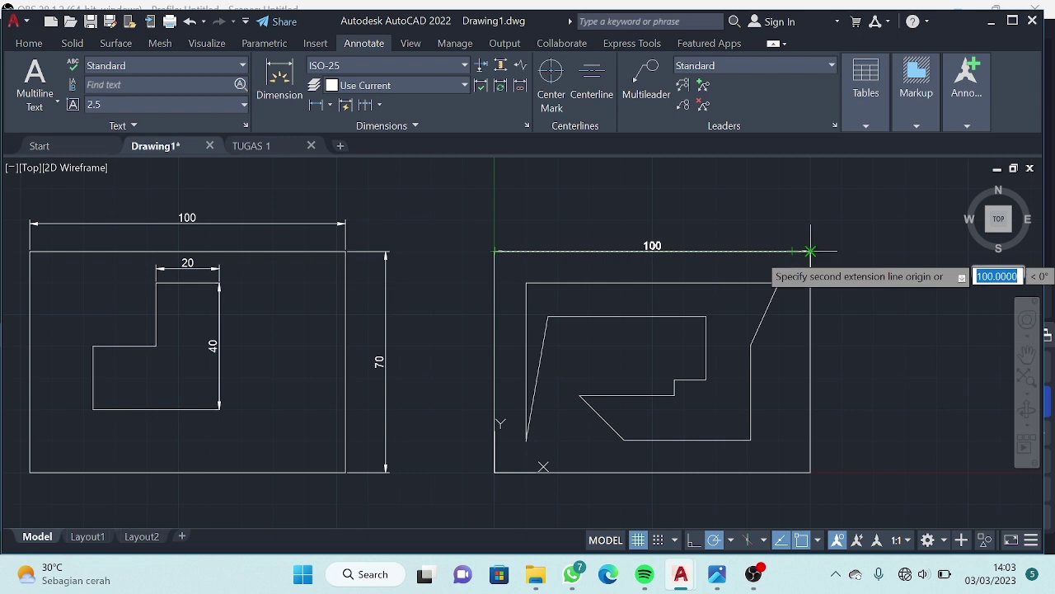
left_click(810, 251)
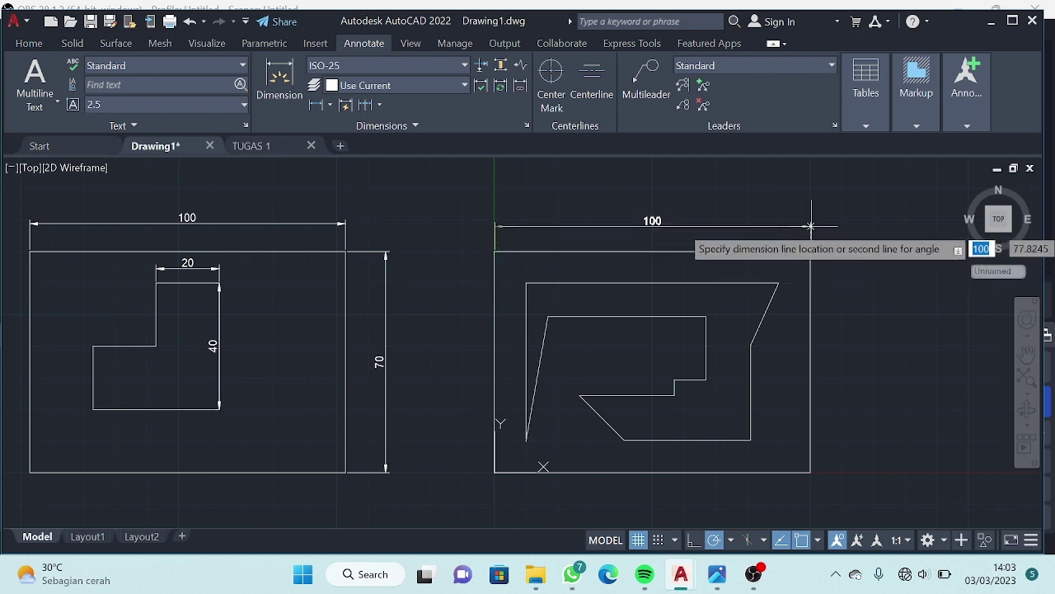
left_click(810, 225)
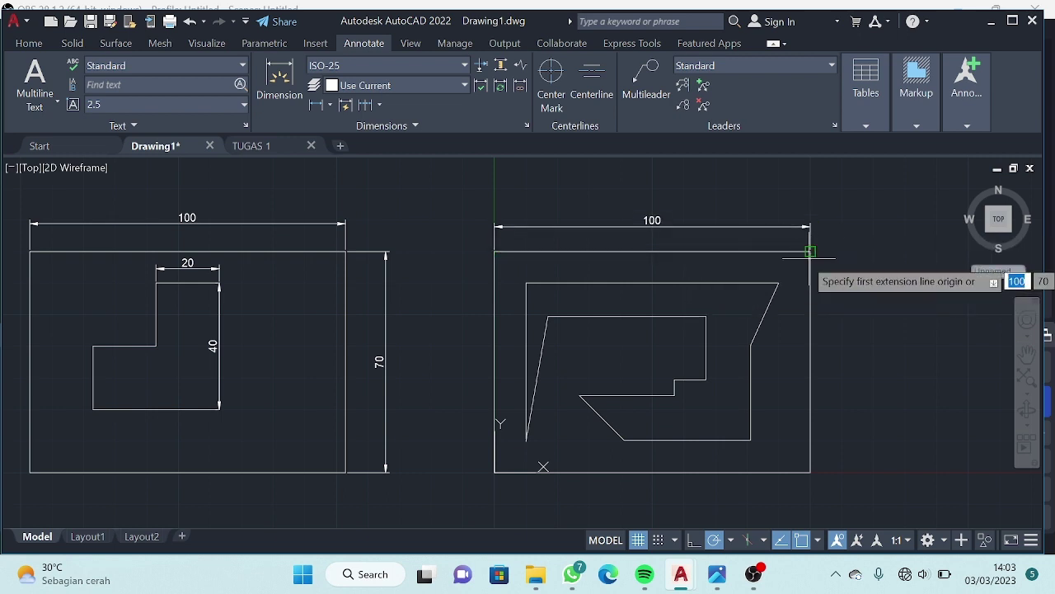
left_click(811, 251)
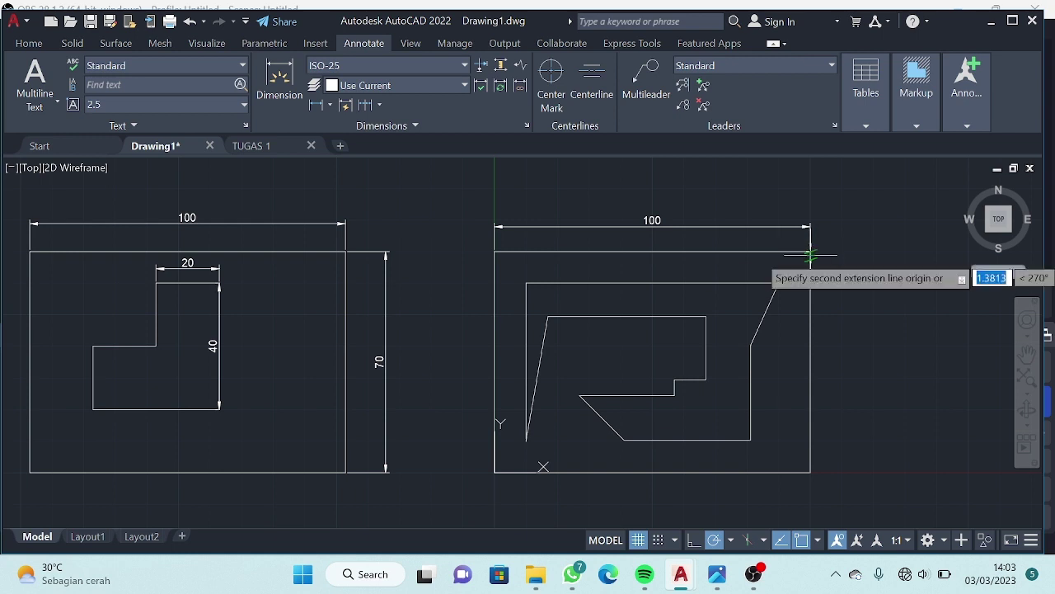
left_click(810, 472)
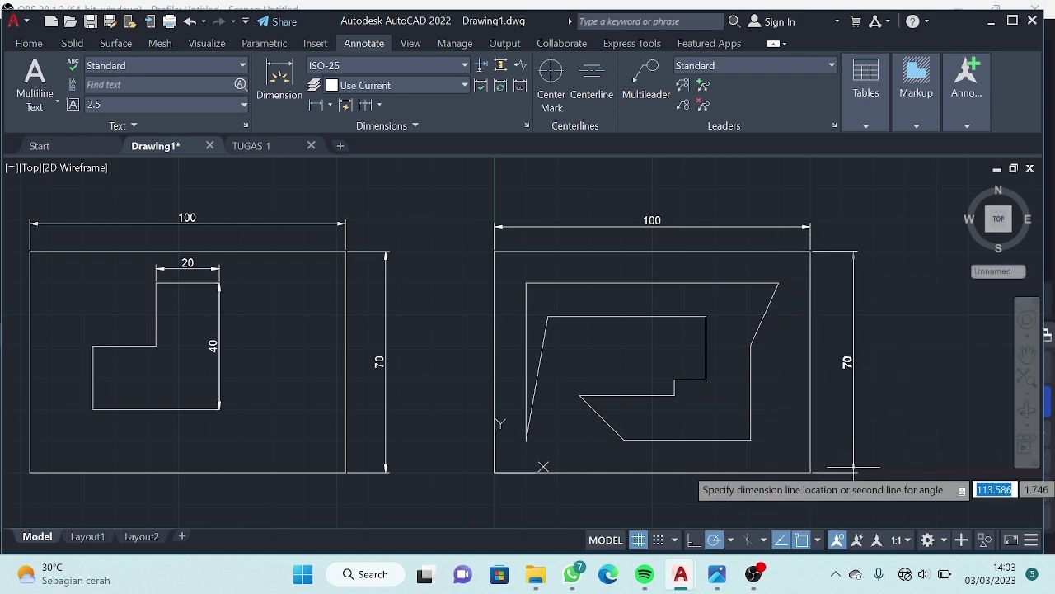
left_click(854, 437)
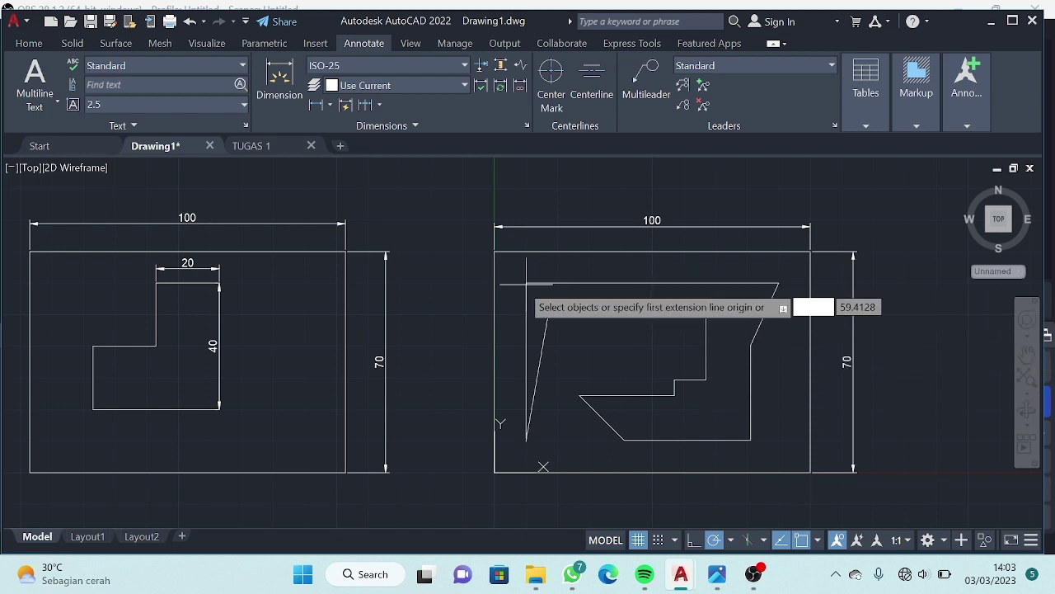
Add dimensions 80 on the top edge, 30 beside the riser and 40 under the bottom edge.
left_click(526, 283)
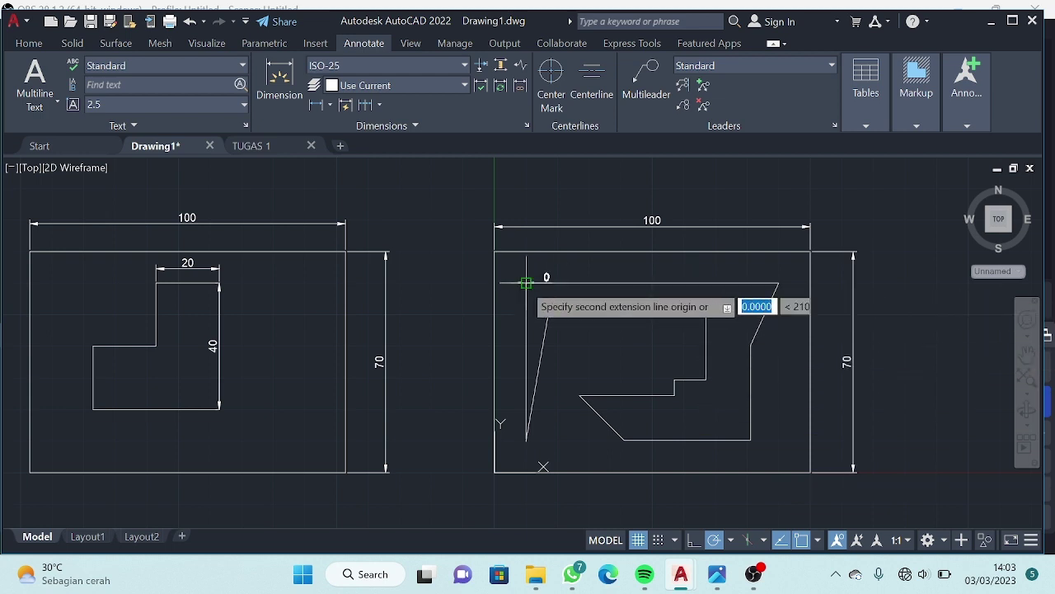
left_click(778, 283)
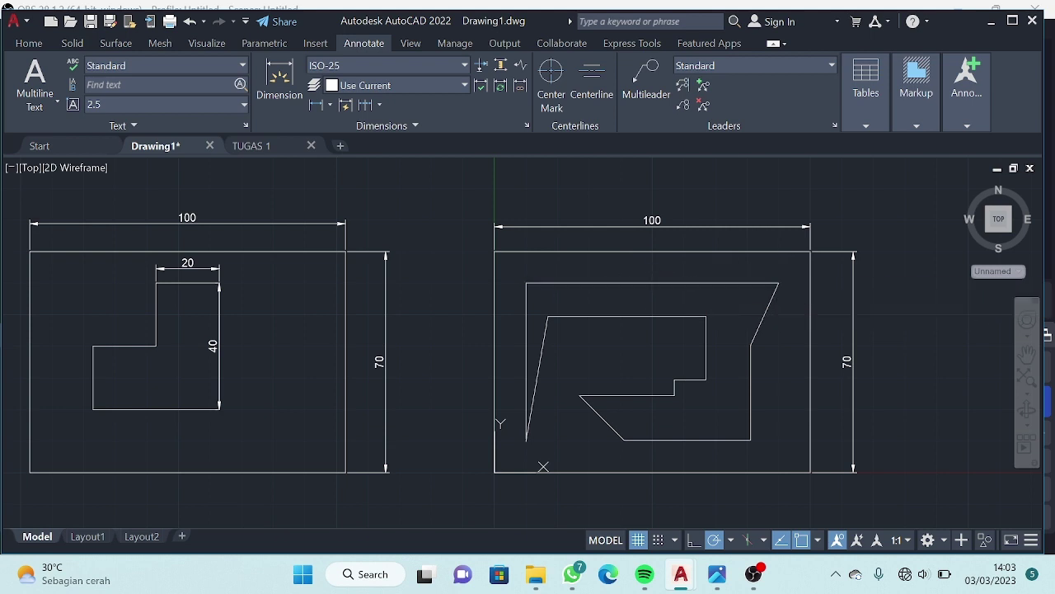
left_click(777, 271)
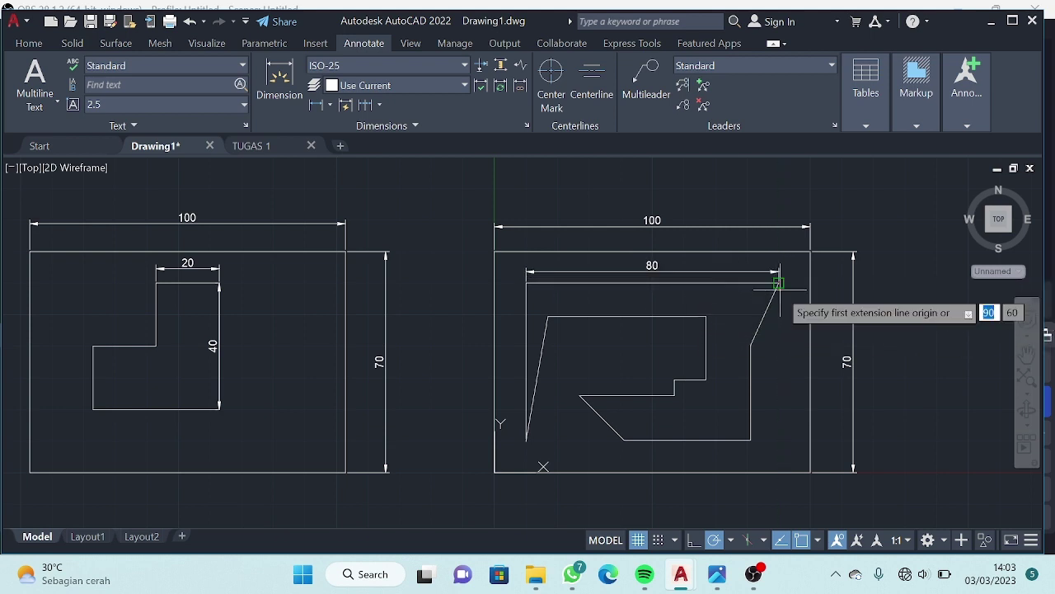
left_click(750, 346)
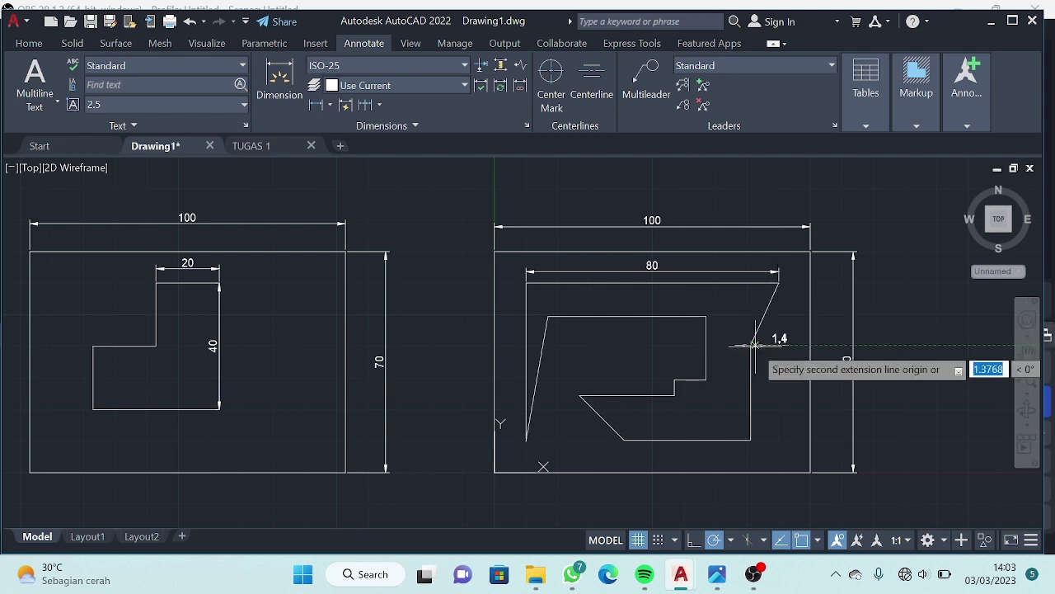
left_click(750, 440)
left_click(782, 440)
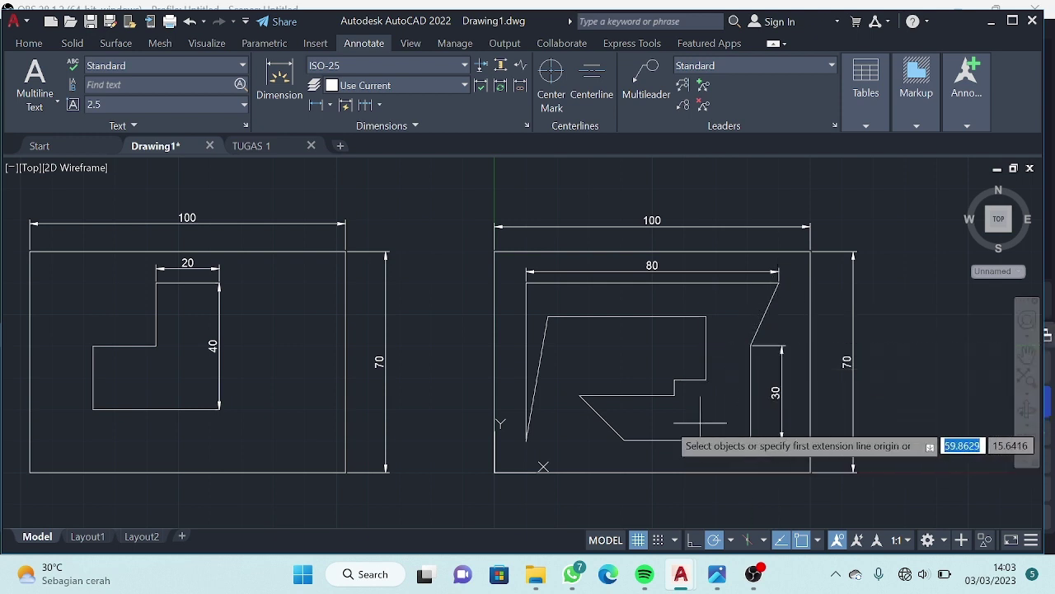
left_click(641, 443)
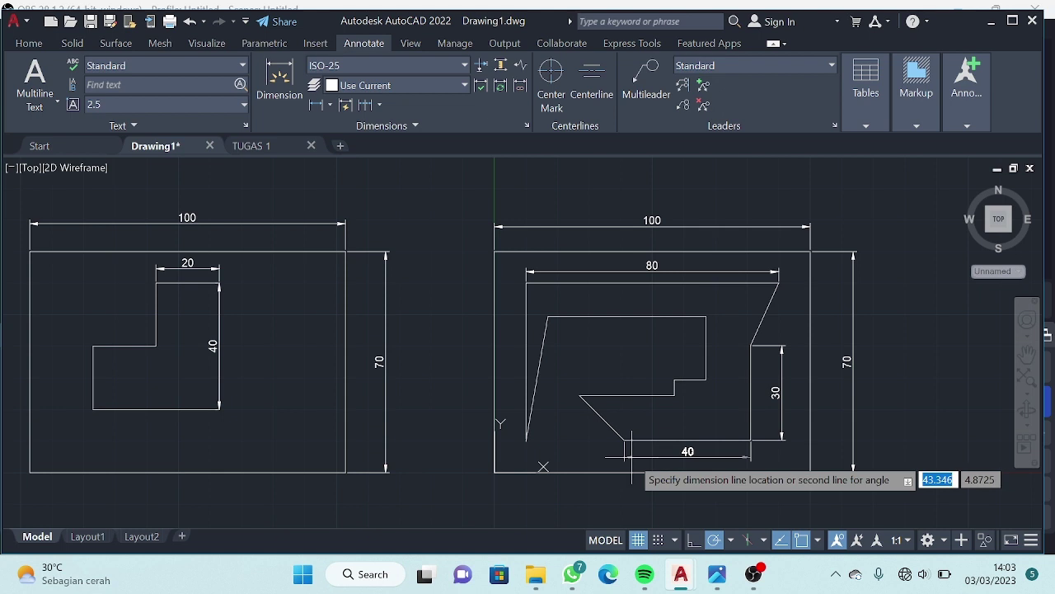
left_click(632, 456)
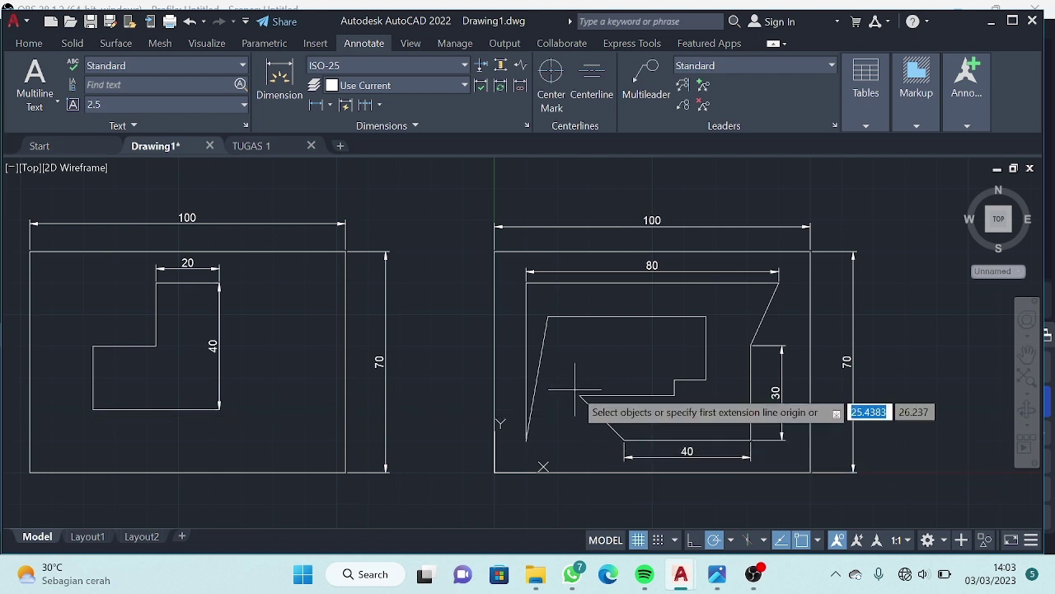
Dimension the slanted inner edge as 20 and the horizontal step edge as 30.
left_click(582, 397)
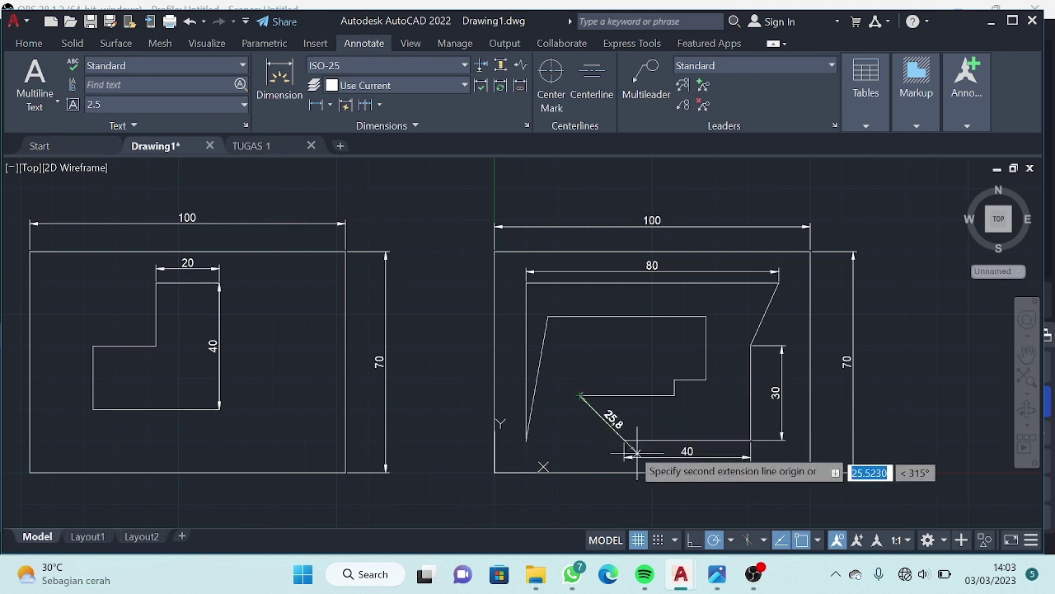
left_click(624, 443)
left_click(602, 458)
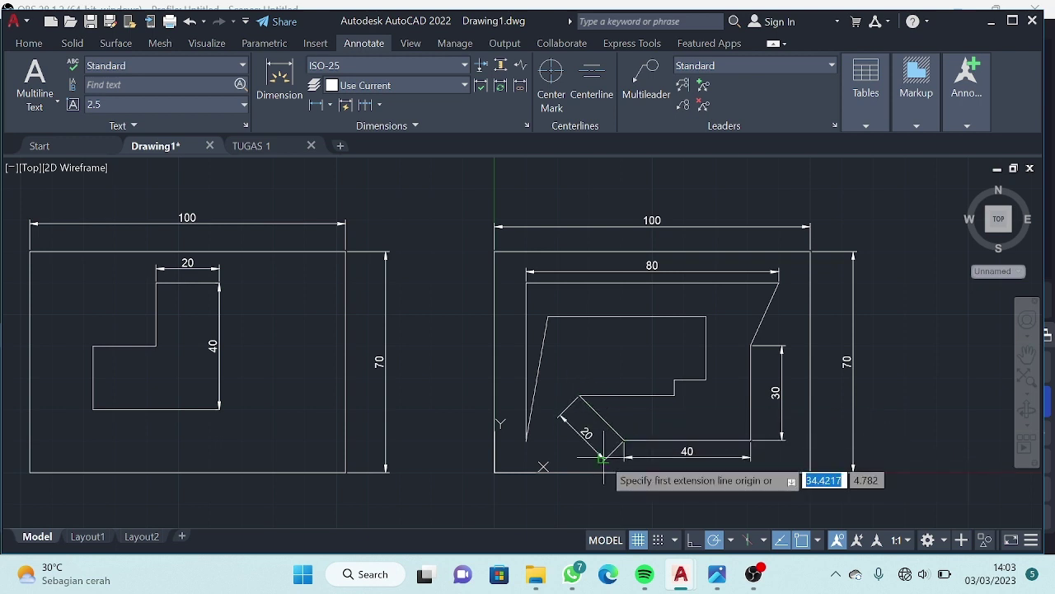
left_click(582, 397)
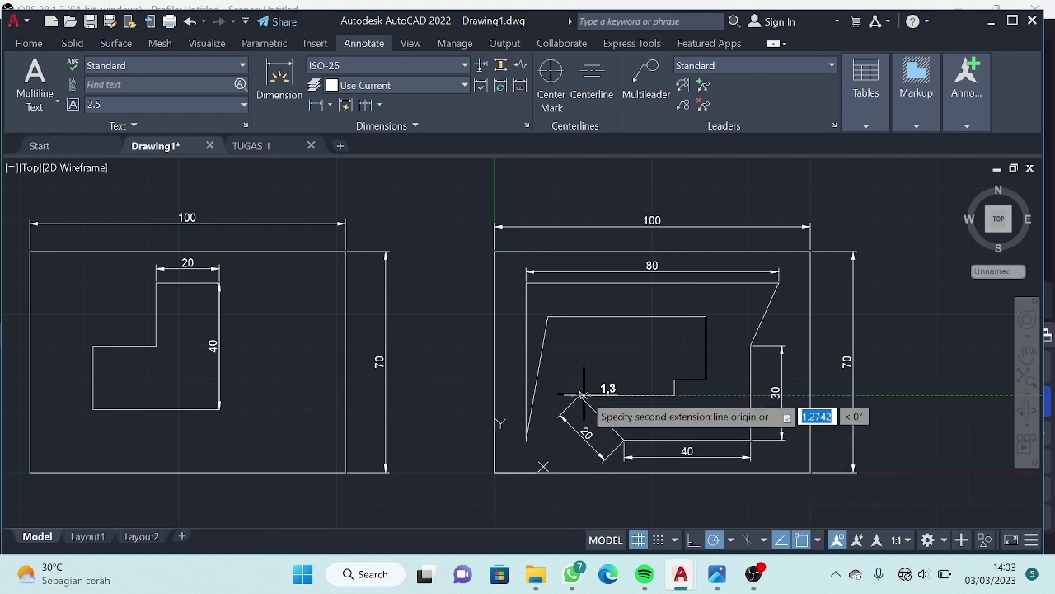
left_click(675, 396)
left_click(676, 353)
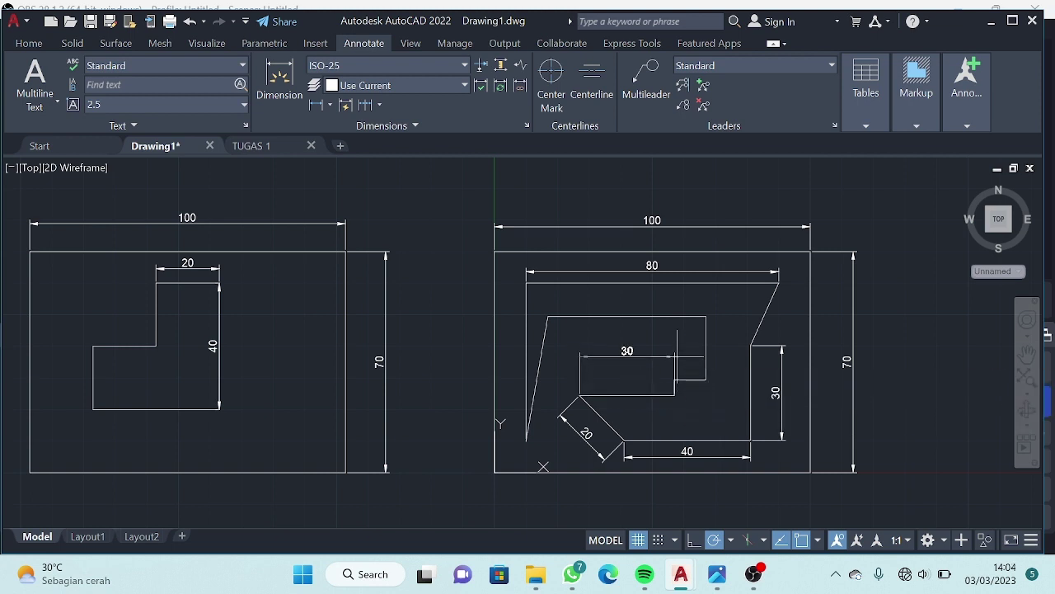
key("Return")
Add the 10 step, the vertical 20 edge and the 50 top edge dimensions.
left_click(705, 380)
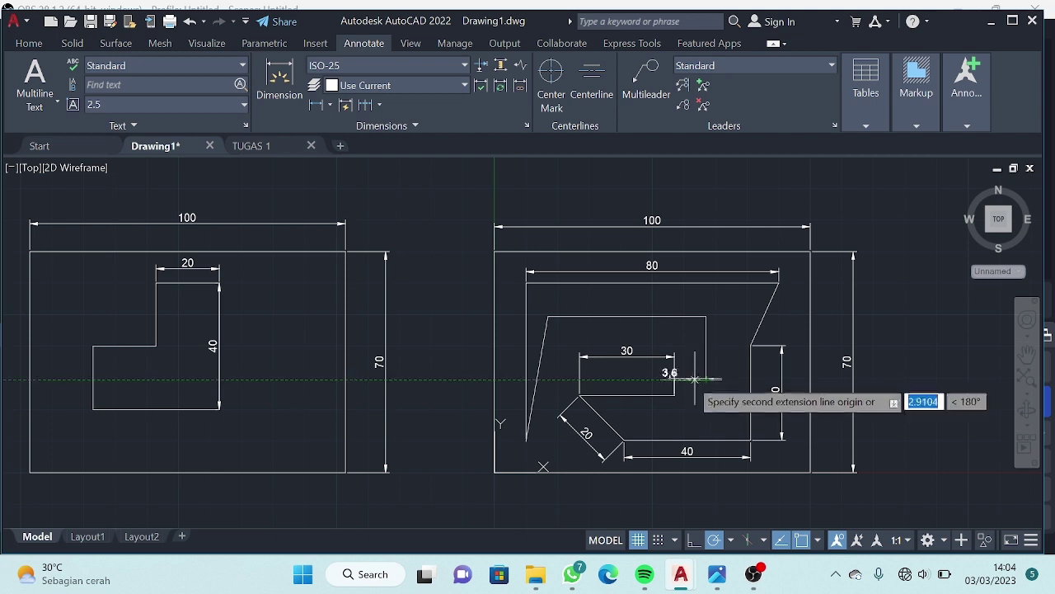
left_click(675, 380)
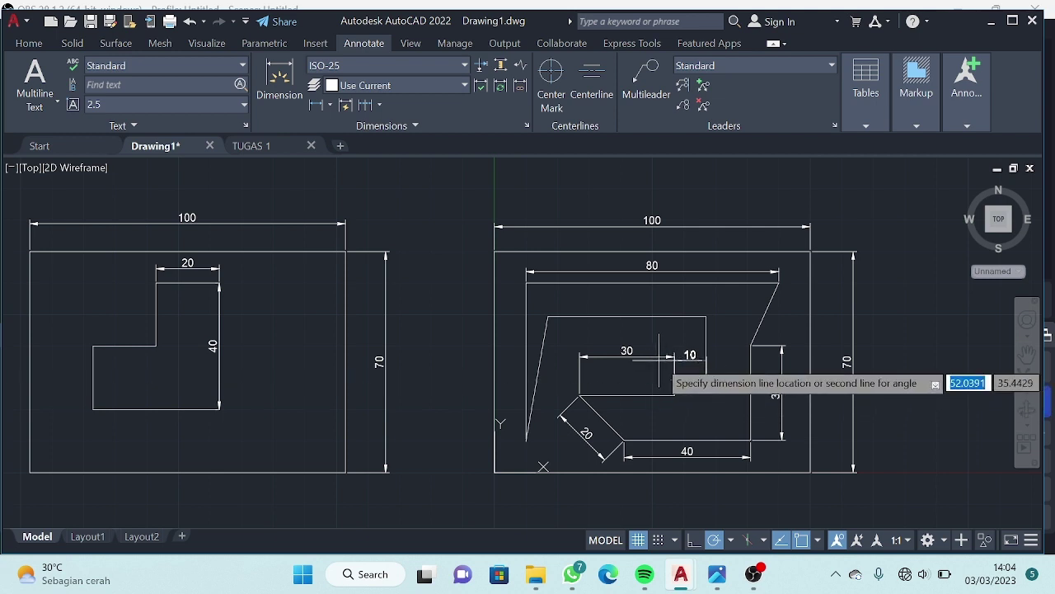
left_click(659, 363)
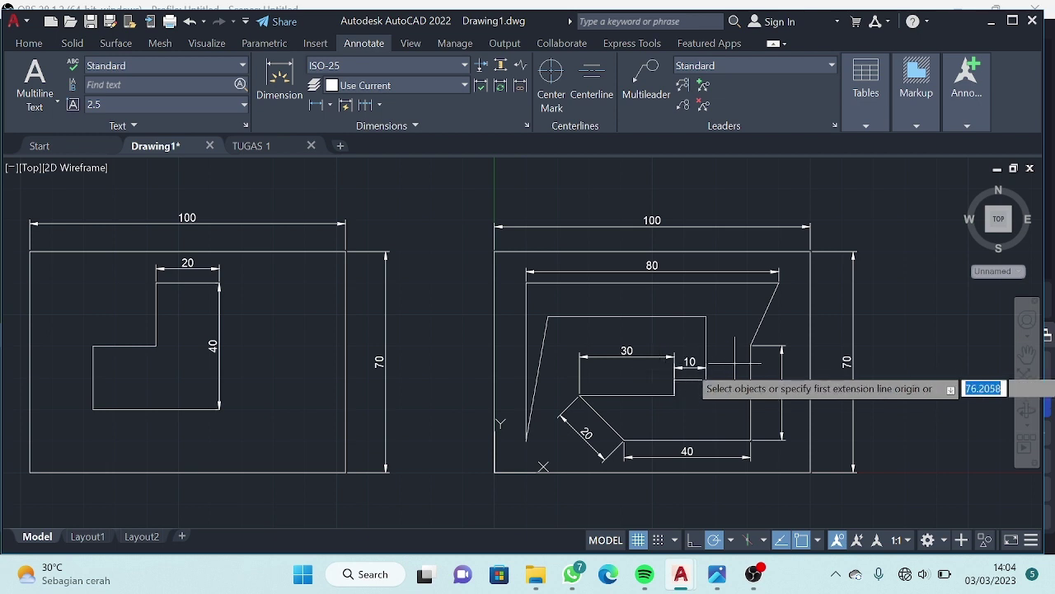
left_click(706, 379)
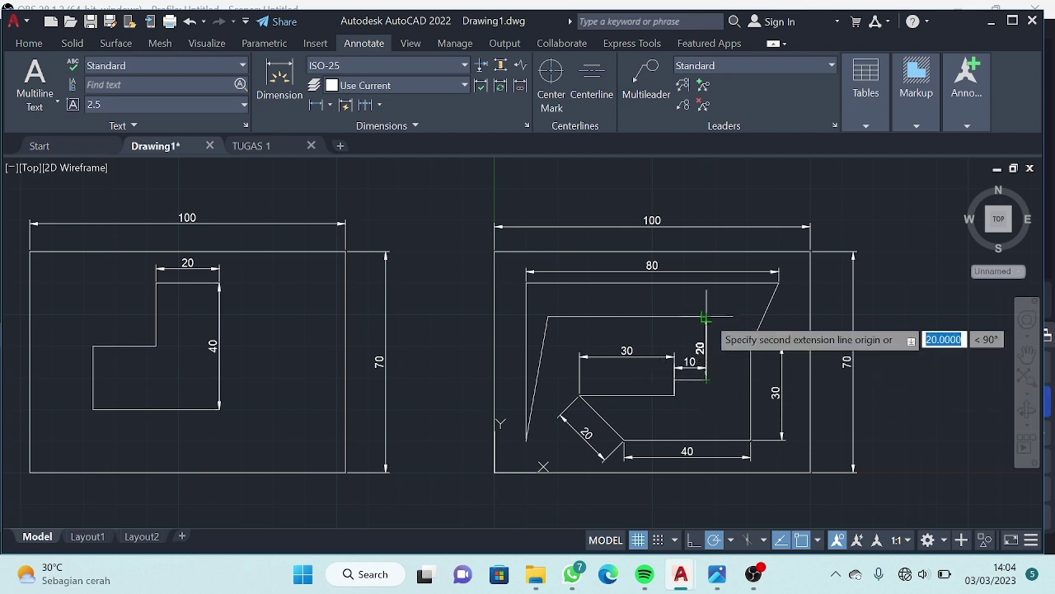
left_click(707, 316)
left_click(727, 320)
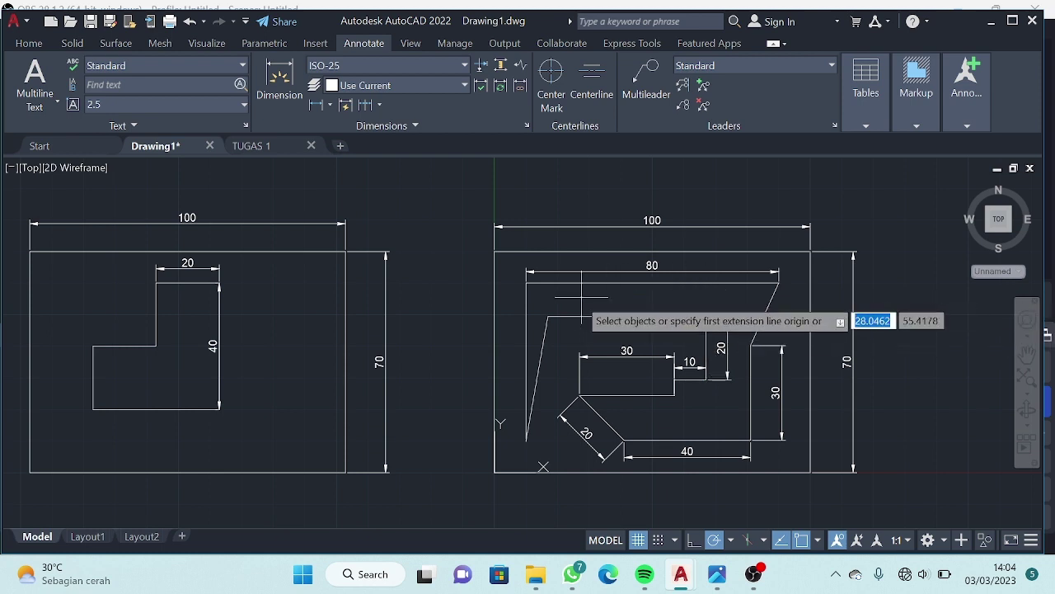
left_click(548, 316)
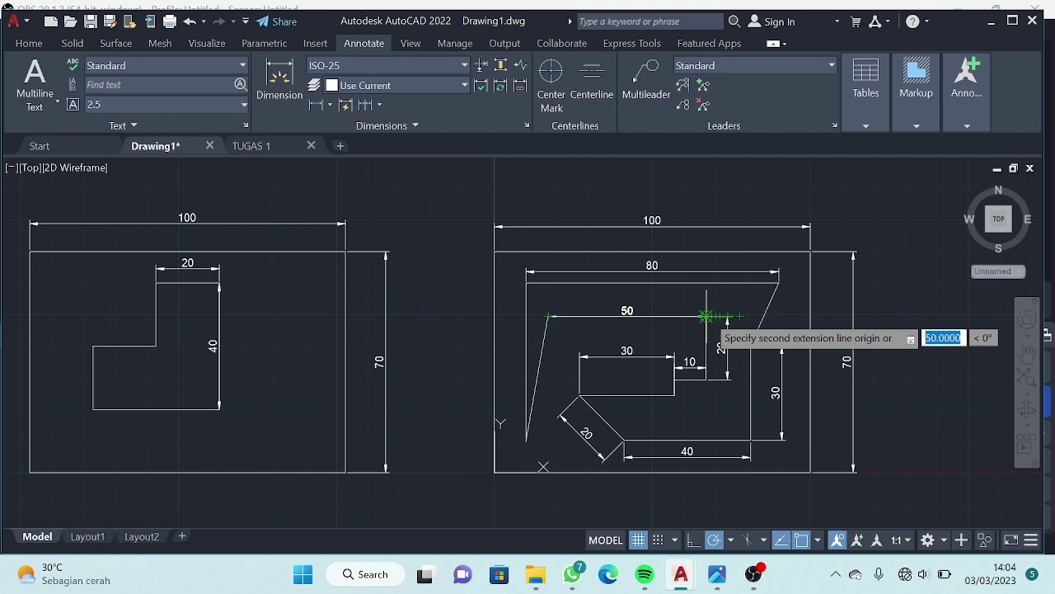
left_click(706, 316)
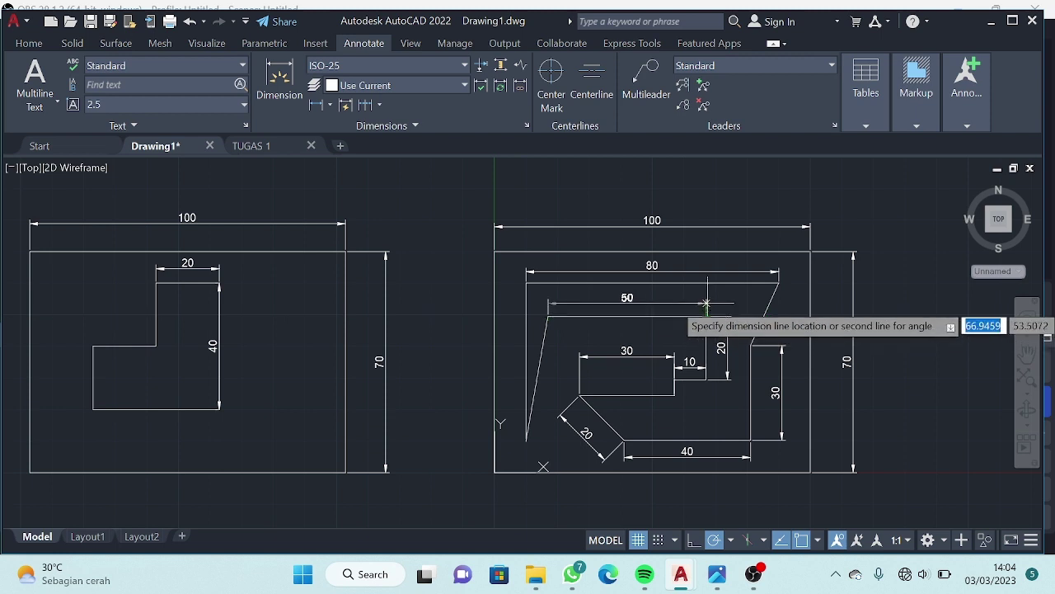
left_click(706, 303)
key("Return")
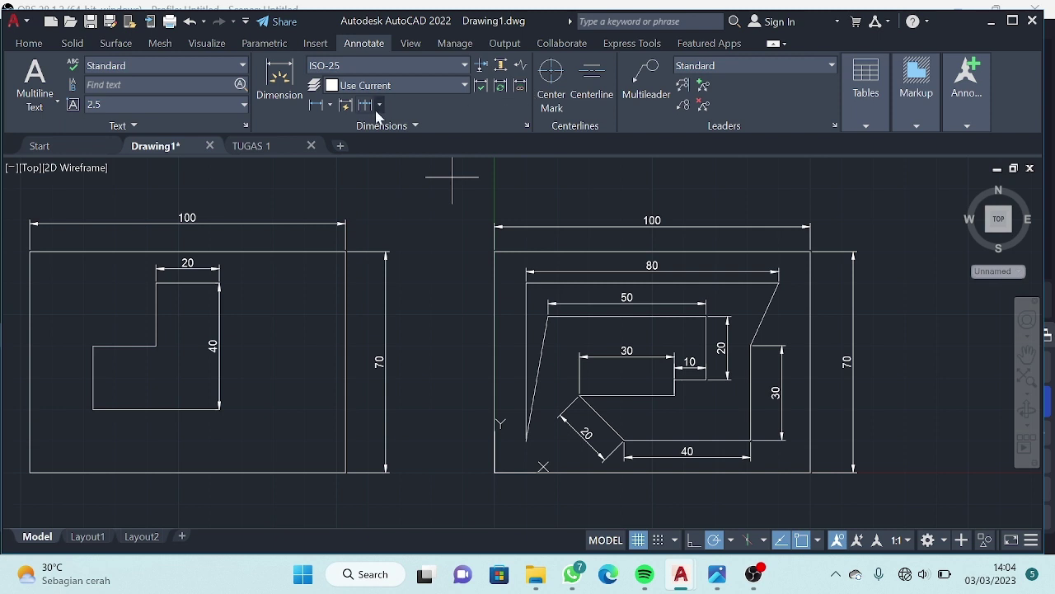
Place an angular dimension that comes out as 170°, then delete it.
left_click(332, 107)
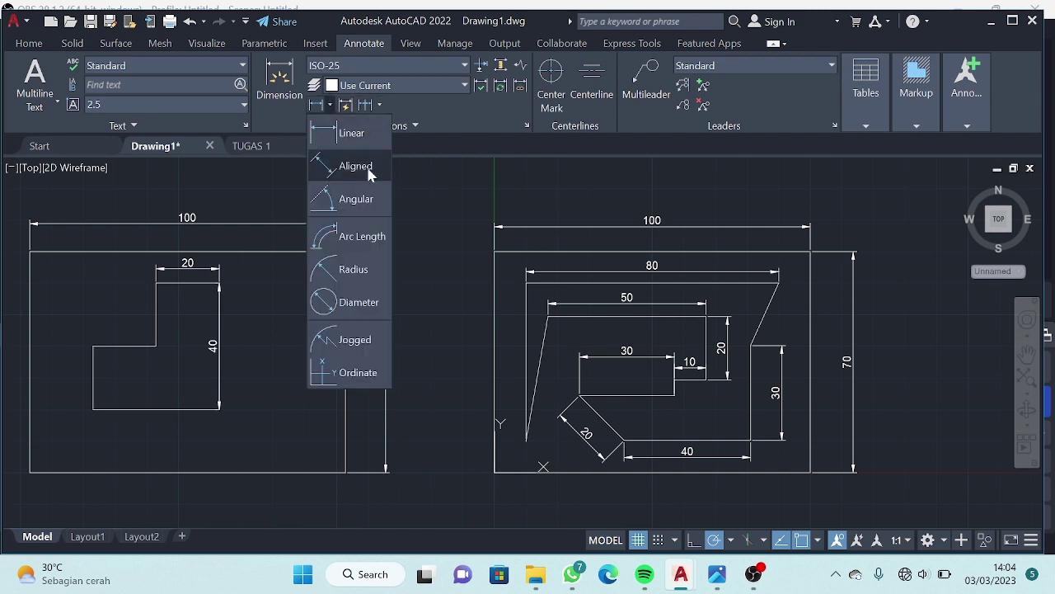
left_click(356, 200)
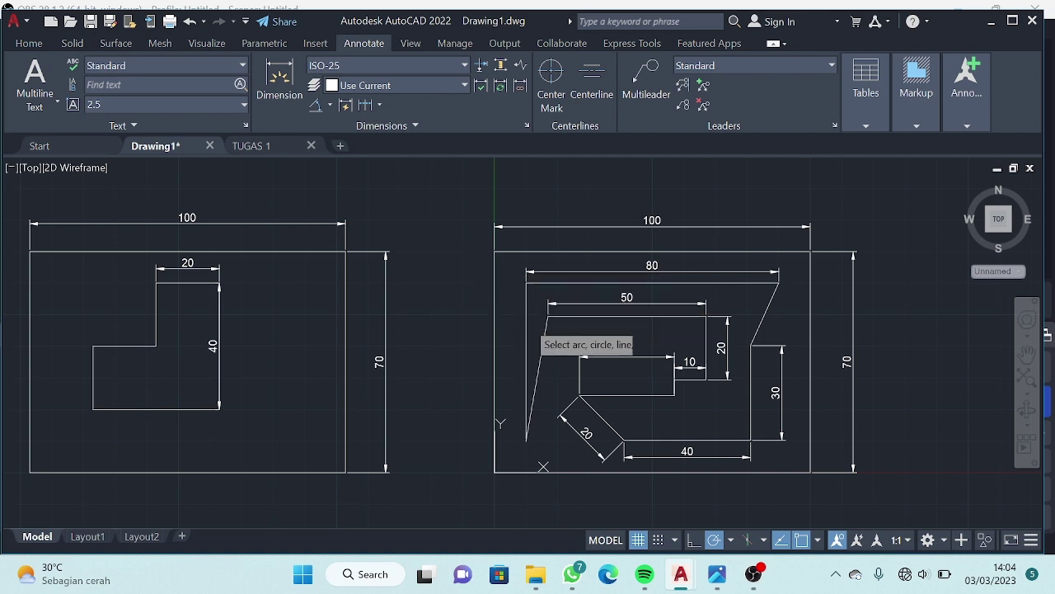
left_click(527, 320)
left_click(544, 330)
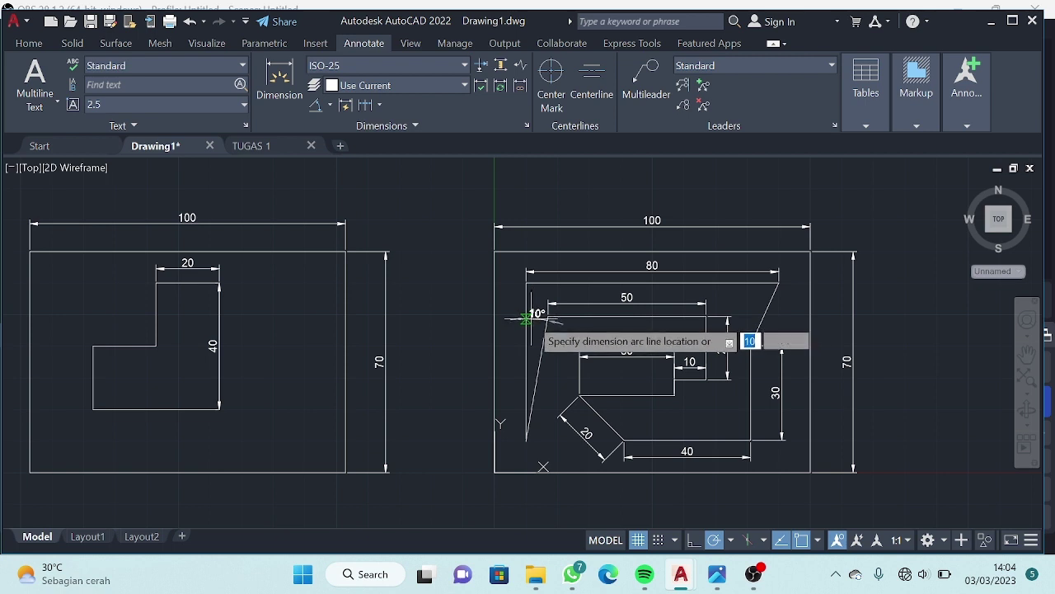
left_click(528, 319)
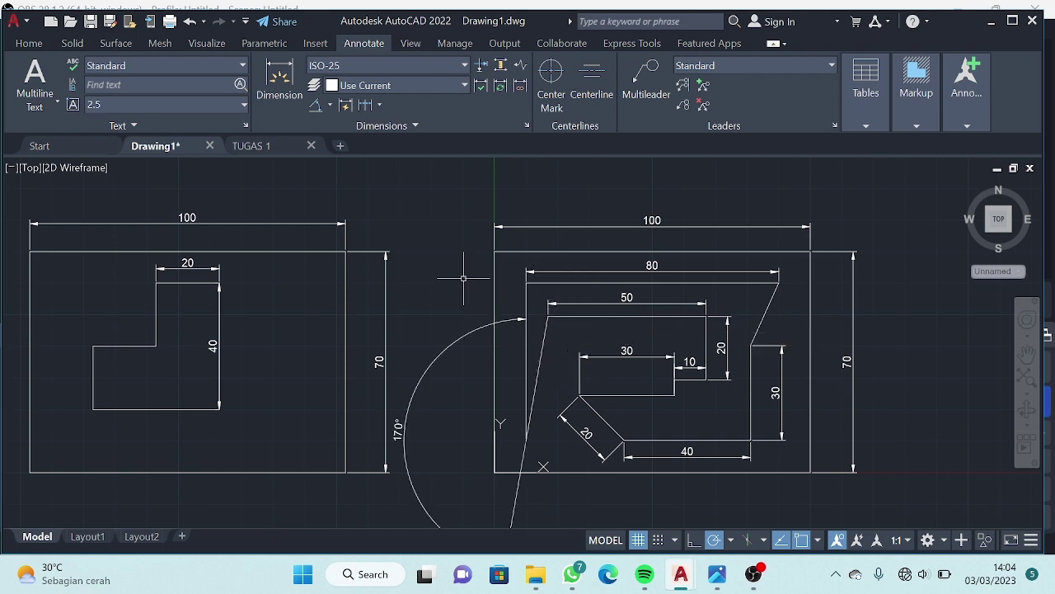
left_click(452, 335)
key("Delete")
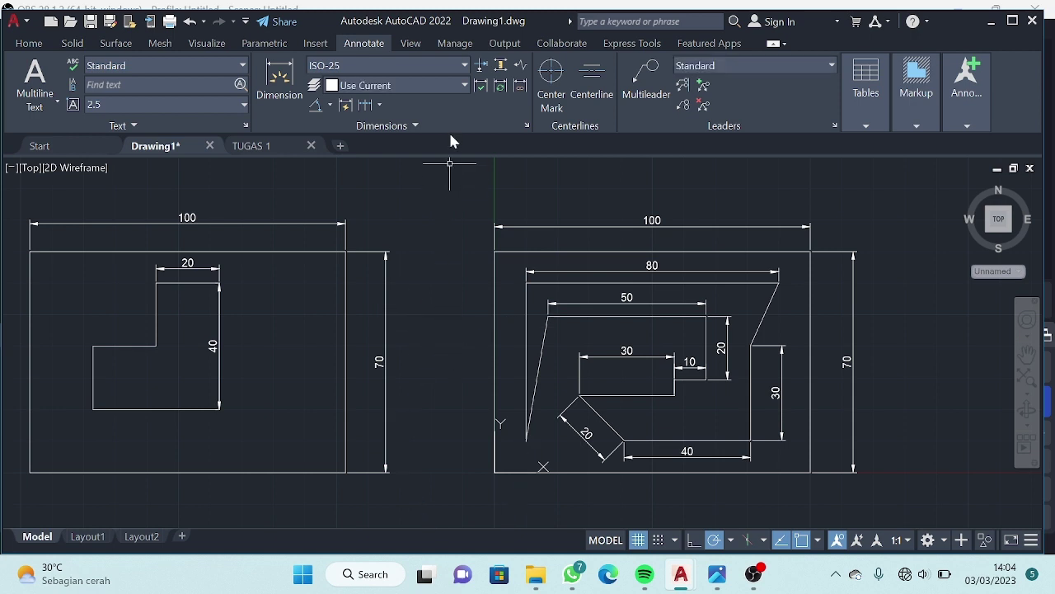
Dimension the 10° angle between the slanted left edge and the adjoining top edge.
left_click(331, 106)
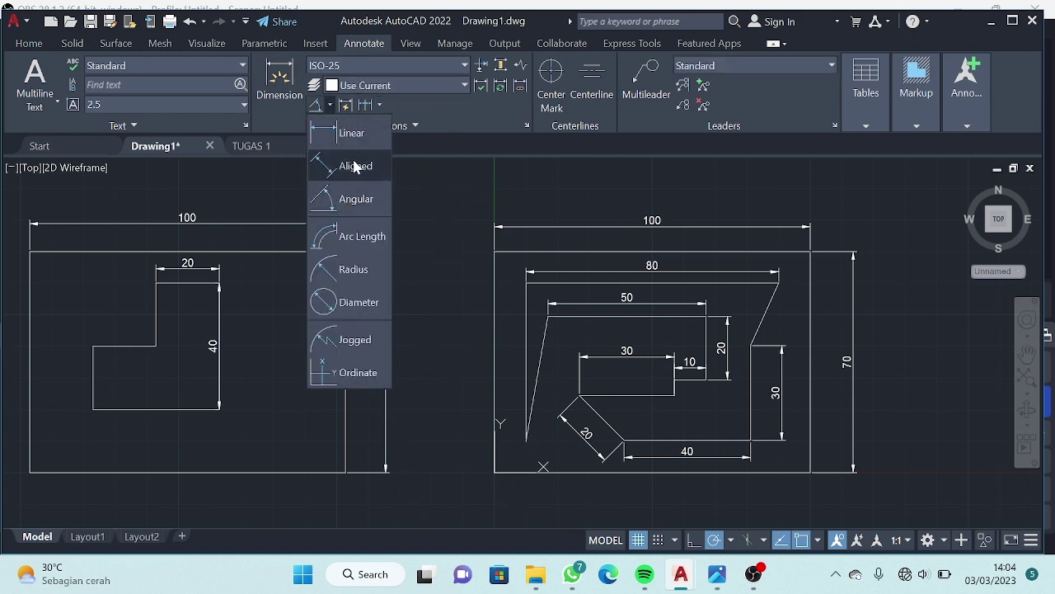
left_click(371, 196)
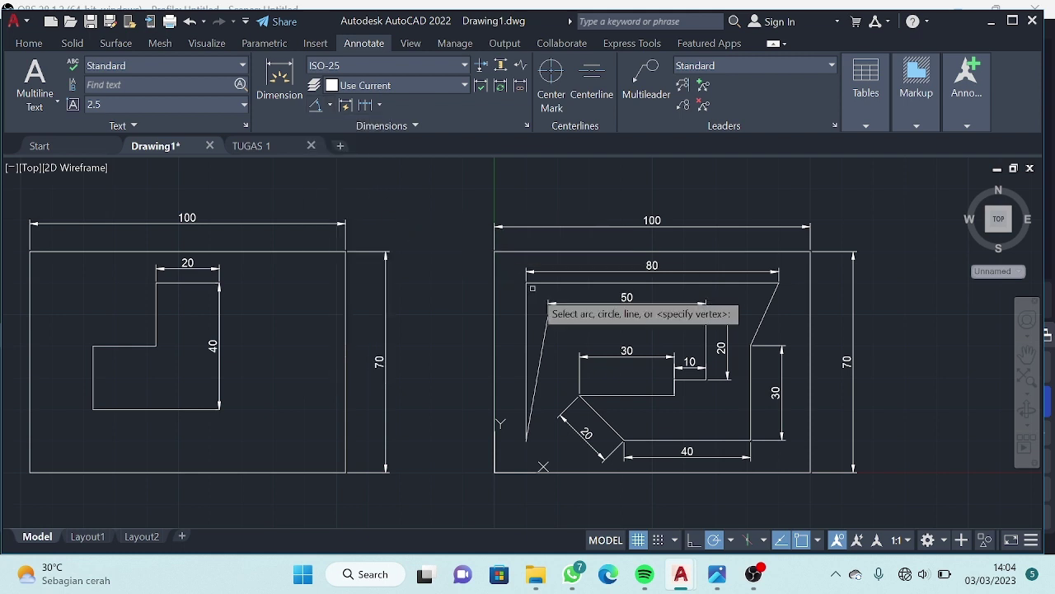
left_click(543, 338)
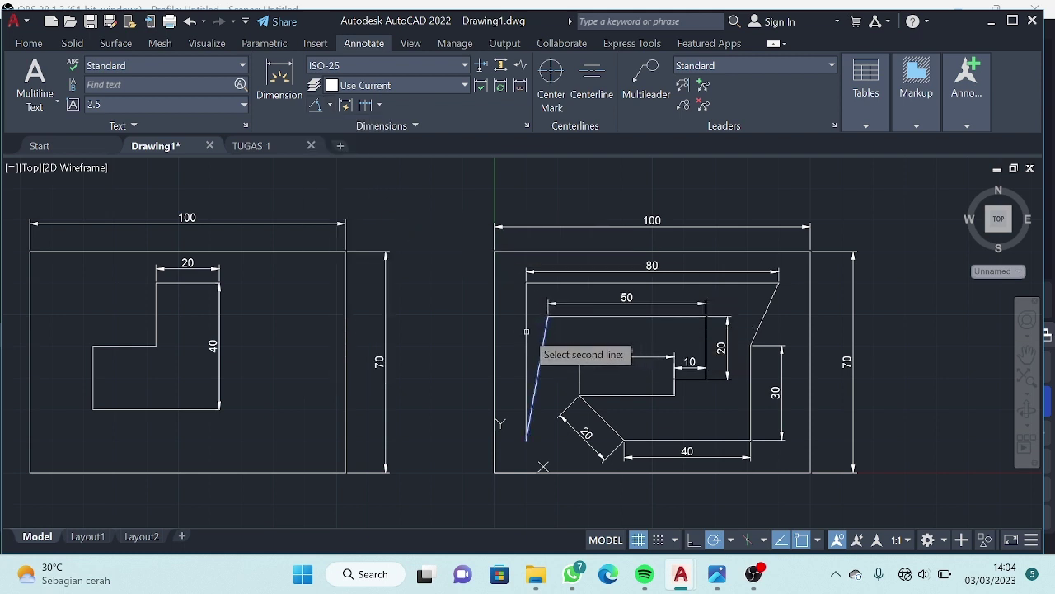
left_click(527, 334)
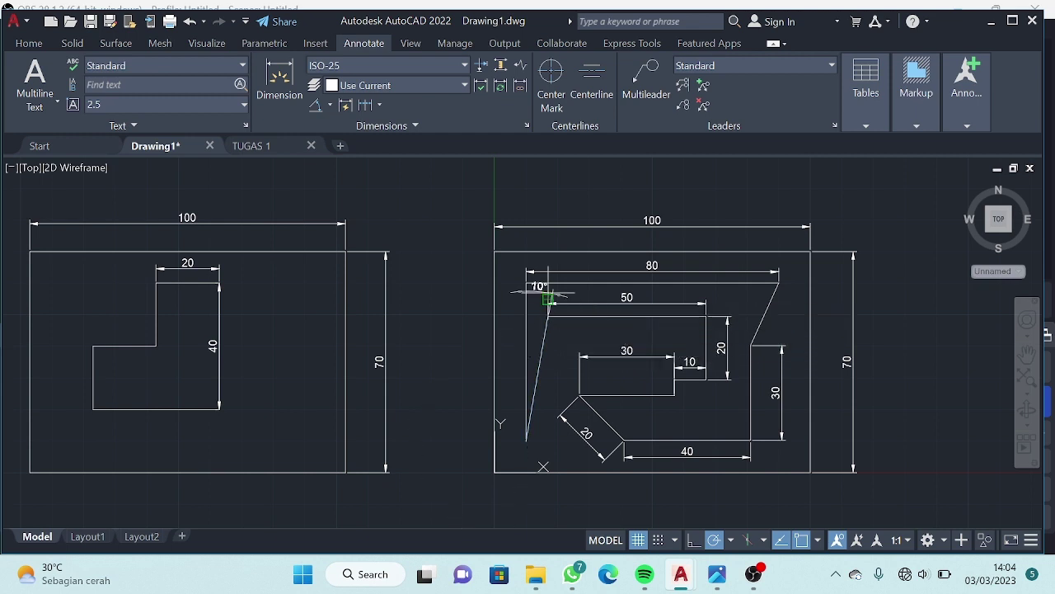
left_click(546, 293)
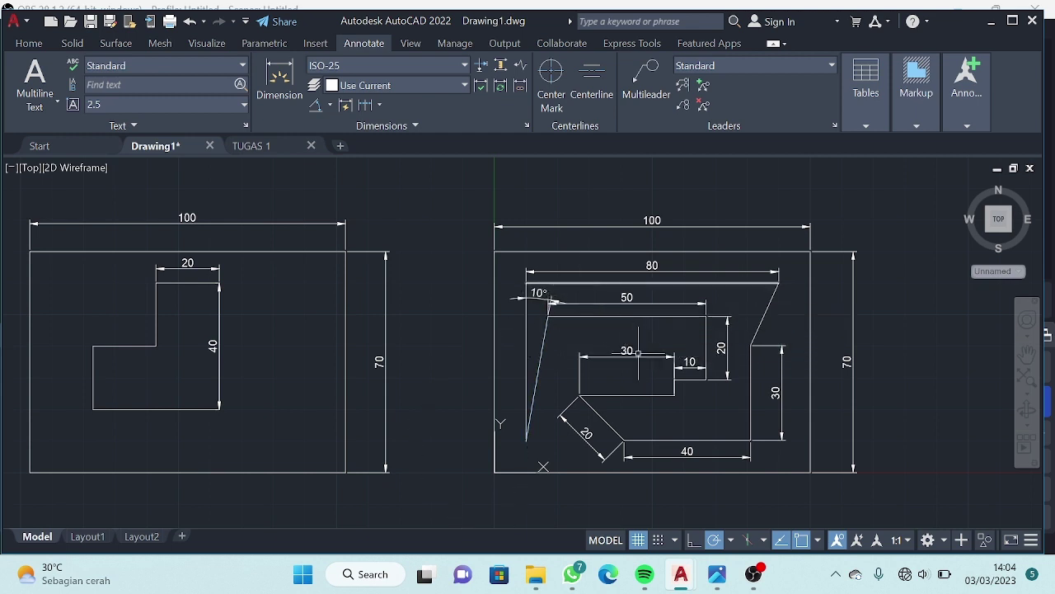
left_click(630, 395)
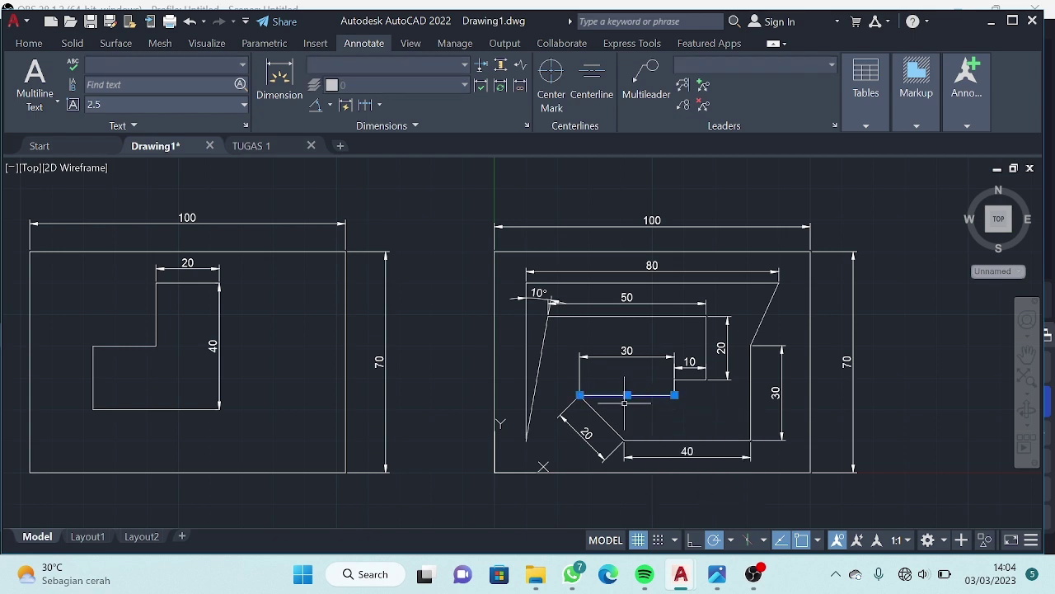
Place a 45° angular dimension at the corner of the bottom edge and slanted 20 edge.
left_click(329, 105)
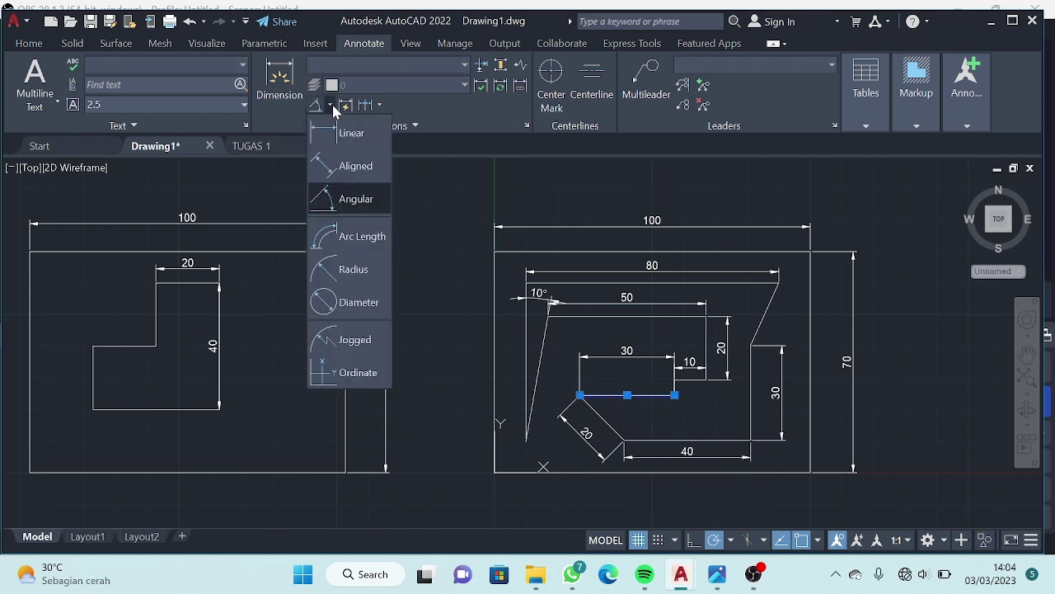
left_click(375, 201)
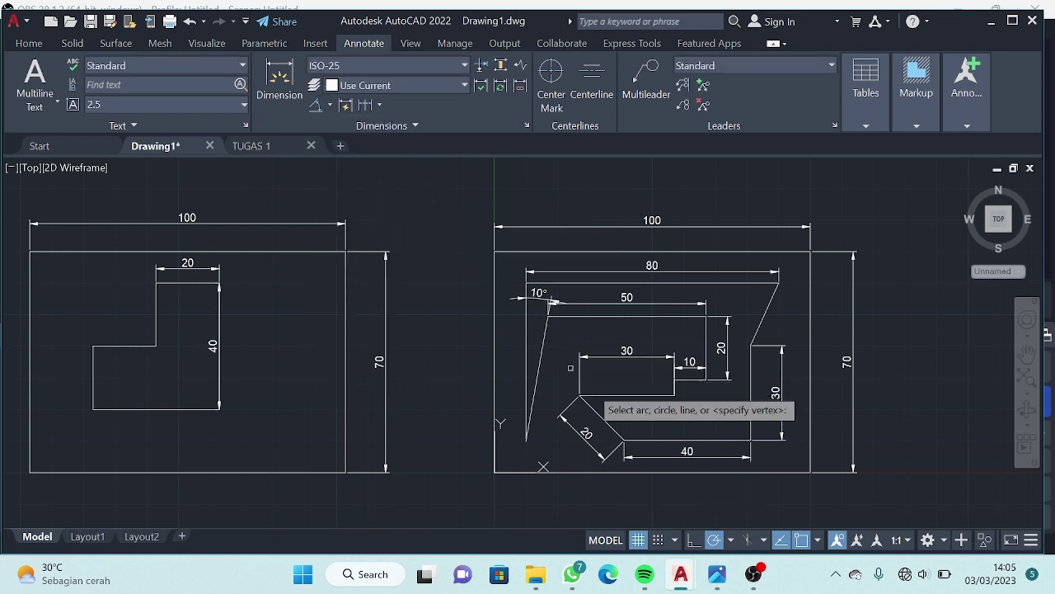
left_click(603, 395)
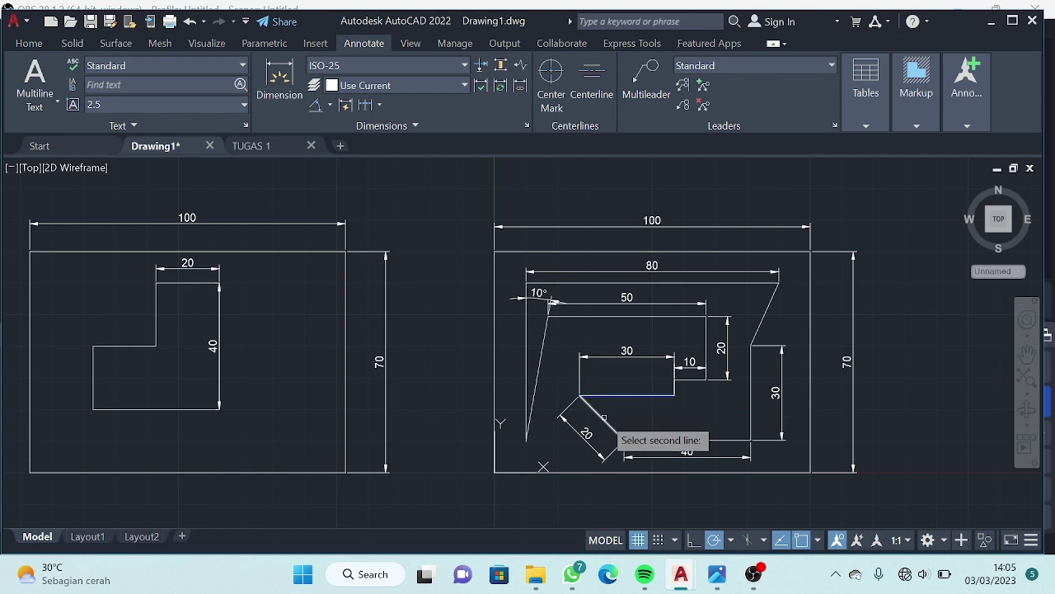
left_click(603, 419)
left_click(605, 416)
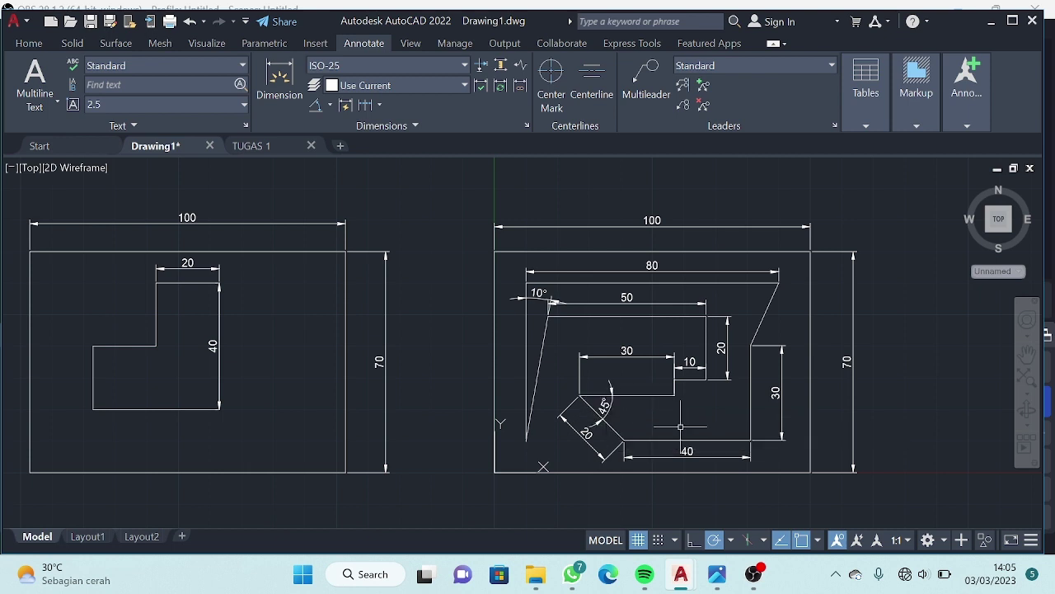